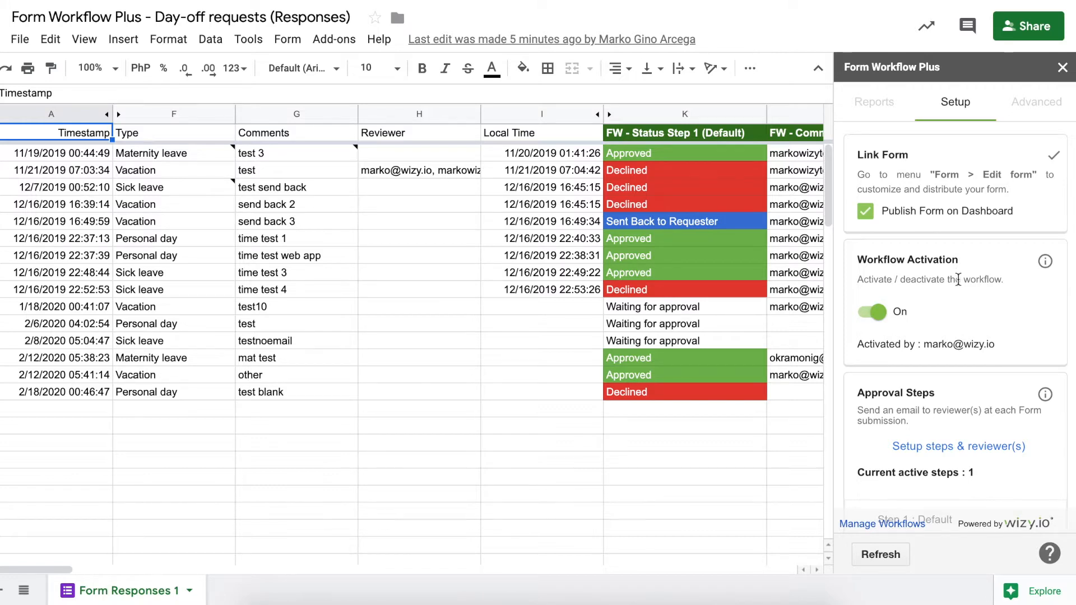
Start creating a custom approval email template from the add-on's advanced settings
{"action": "left_click", "coordinate": [1033, 112]}
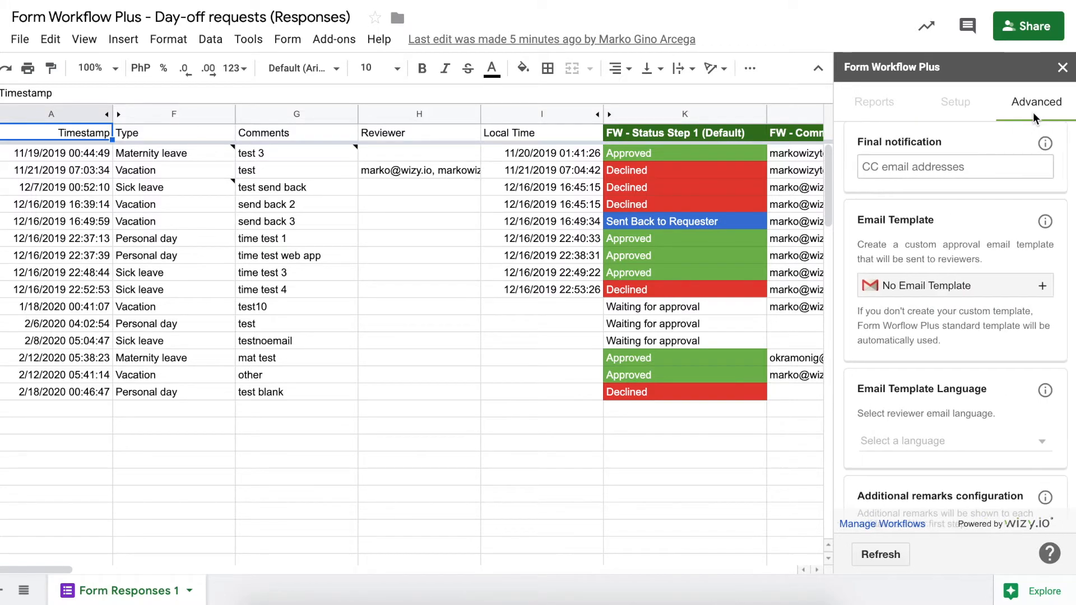
{"action": "scroll", "coordinate": [931, 338], "scroll_direction": "down", "scroll_amount": 1}
{"action": "scroll", "coordinate": [930, 338], "scroll_direction": "up", "scroll_amount": 1}
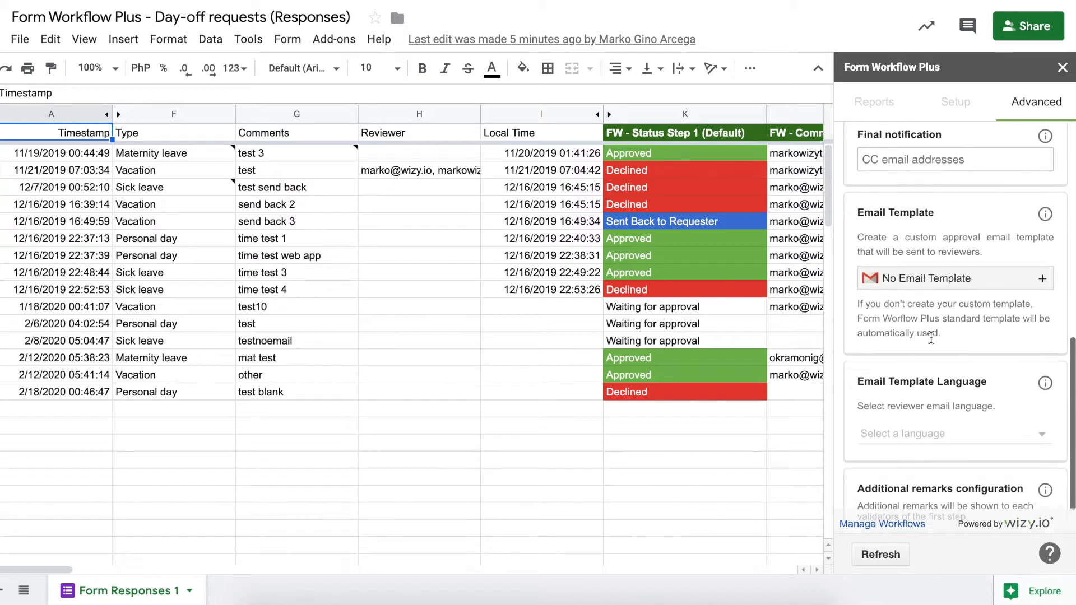
{"action": "scroll", "coordinate": [930, 338], "scroll_direction": "up", "scroll_amount": 1}
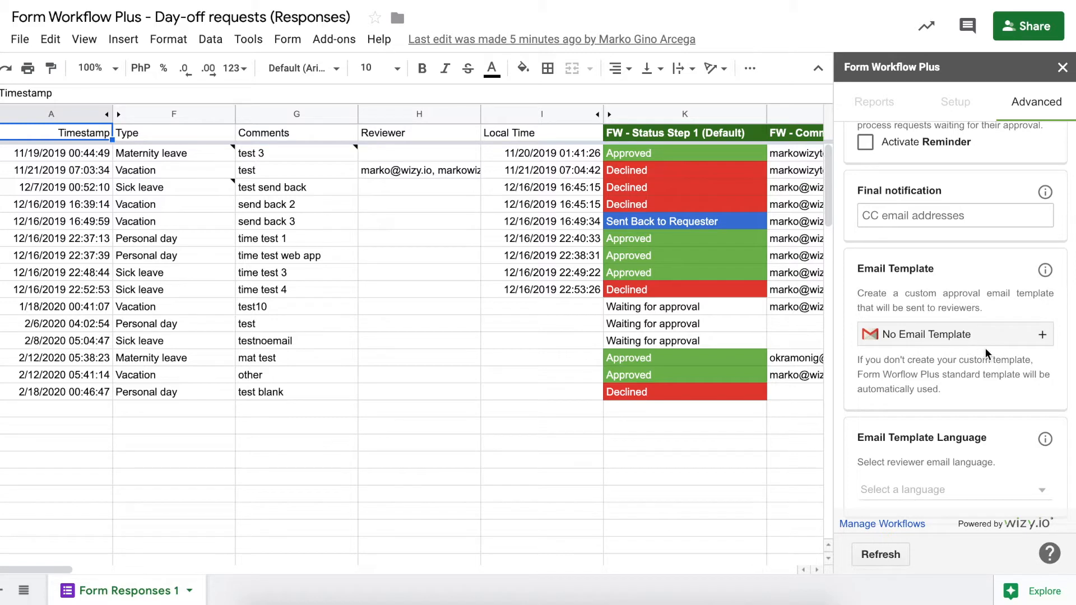
{"action": "left_click", "coordinate": [1043, 337]}
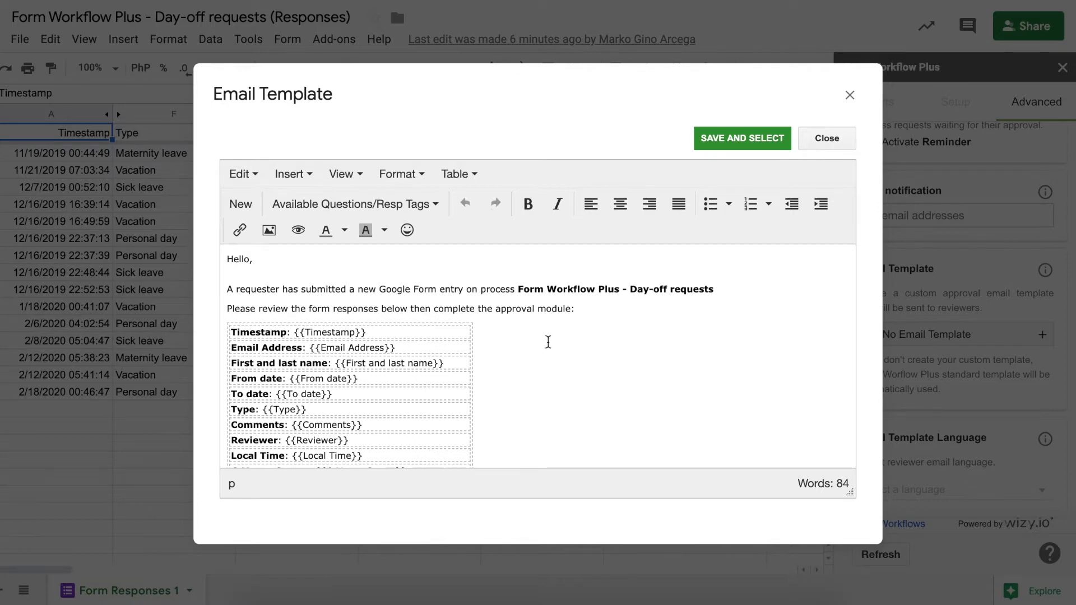
Clear the entire default text of the email template, including the response tag table
{"action": "scroll", "coordinate": [548, 342], "scroll_direction": "down", "scroll_amount": 2}
{"action": "scroll", "coordinate": [548, 342], "scroll_direction": "up", "scroll_amount": 1}
{"action": "scroll", "coordinate": [549, 342], "scroll_direction": "up", "scroll_amount": 1}
{"action": "key", "text": "ctrl+a"}
{"action": "scroll", "coordinate": [542, 370], "scroll_direction": "down", "scroll_amount": 2}
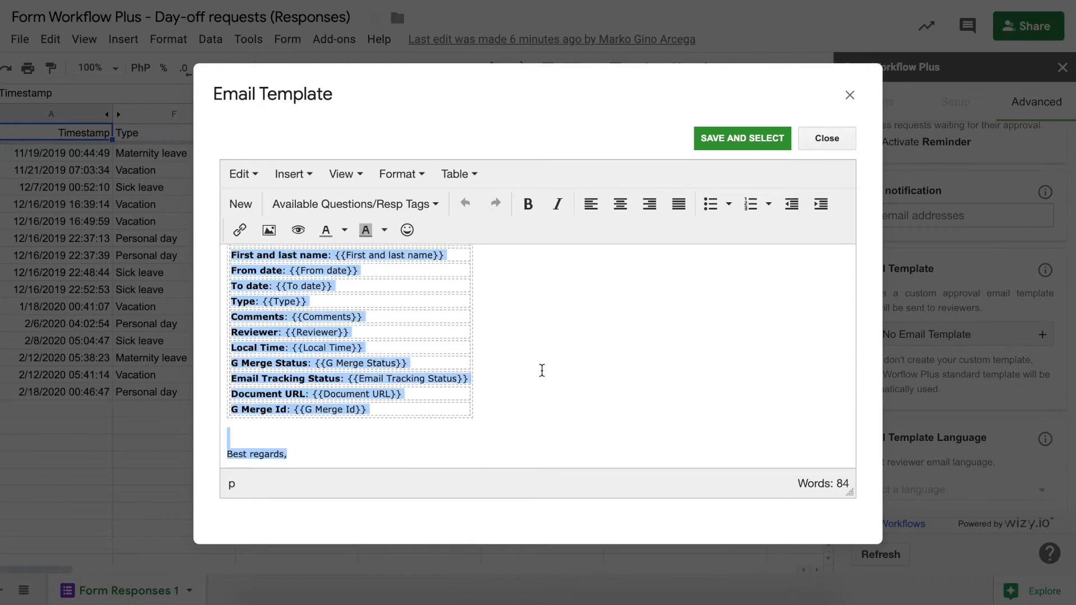
{"action": "key", "text": "BackSpace"}
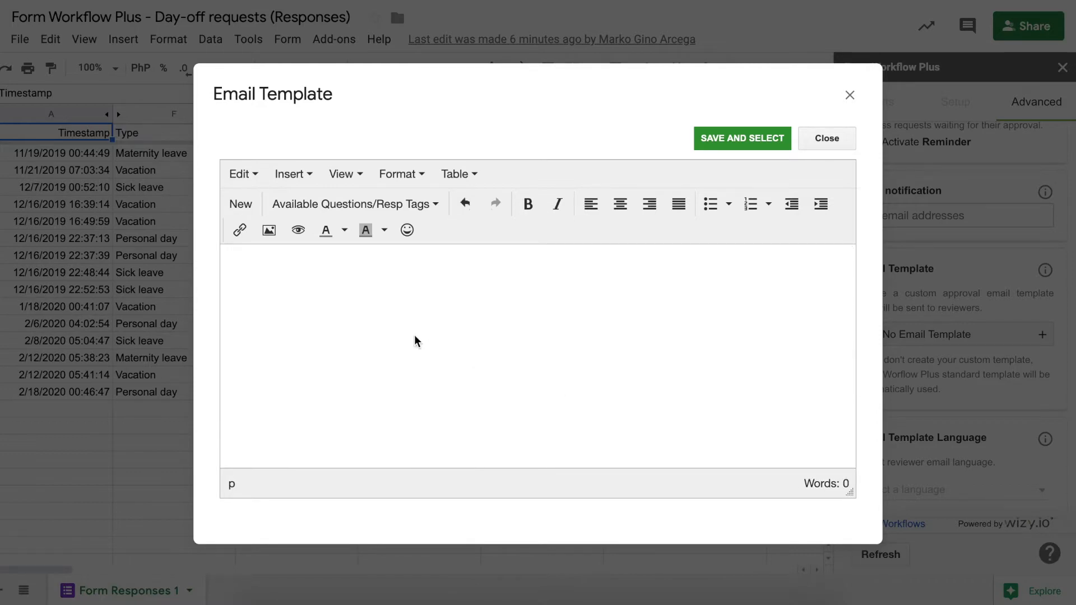
Write the template opening "Hi there," followed by "Here are the request details:" on a new line
{"action": "type", "text": "Hi there,"}
{"action": "key", "text": "Return"}
{"action": "key", "text": "Return"}
{"action": "type", "text": "Hre"}
{"action": "key", "text": "BackSpace"}
{"action": "key", "text": "BackSpace"}
{"action": "type", "text": "ere are th"}
{"action": "key", "text": "BackSpace"}
{"action": "type", "text": "he re"}
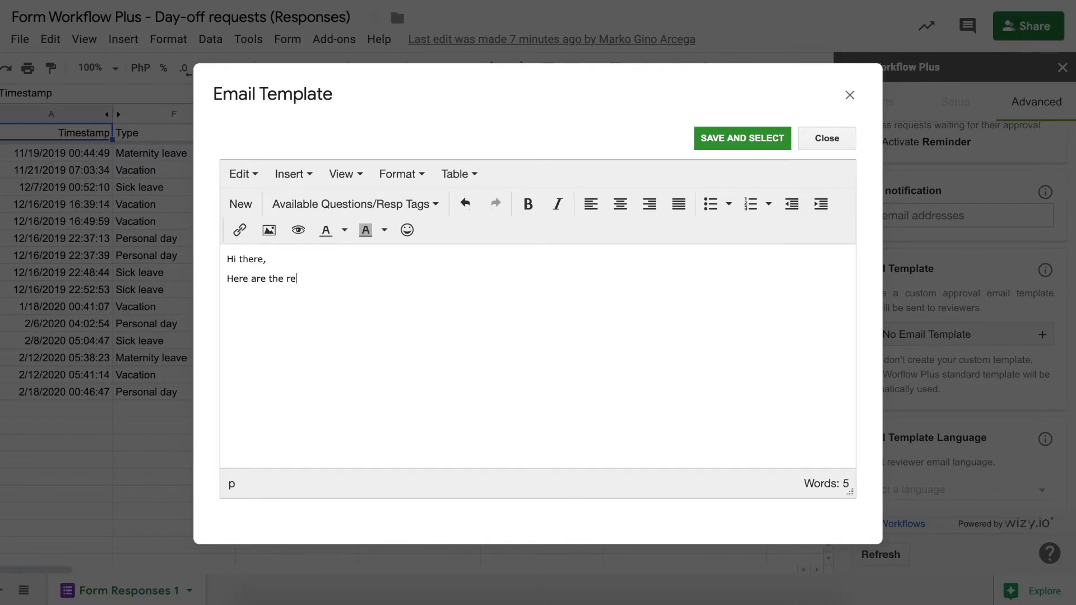
{"action": "type", "text": "quest details:"}
{"action": "key", "text": "Return"}
Insert response tags below the request details line, each on its own line, starting with Timestamp
{"action": "left_click", "coordinate": [404, 213]}
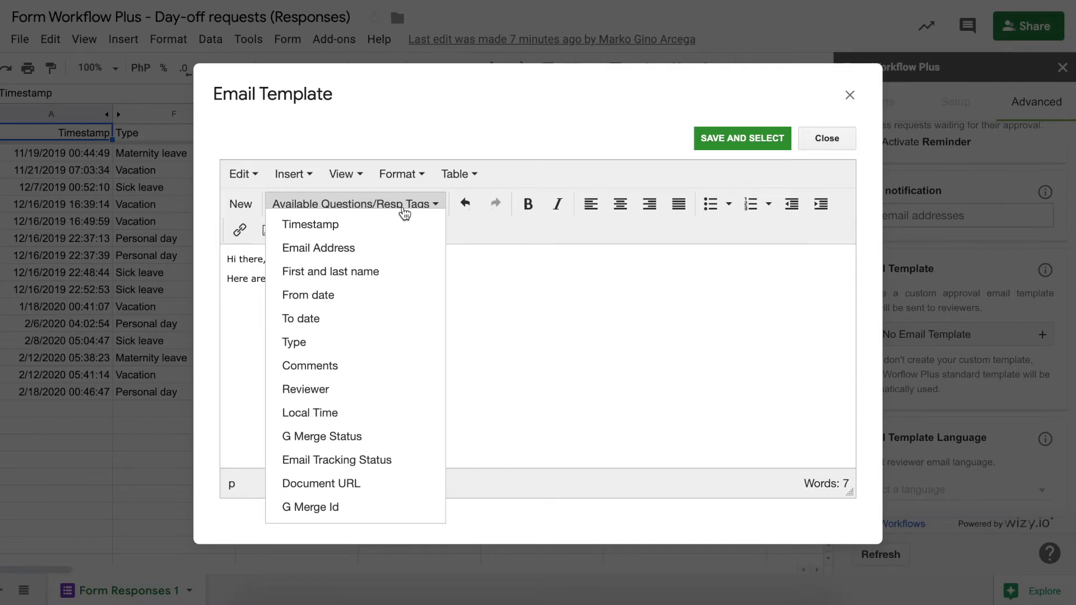
{"action": "left_click", "coordinate": [394, 224]}
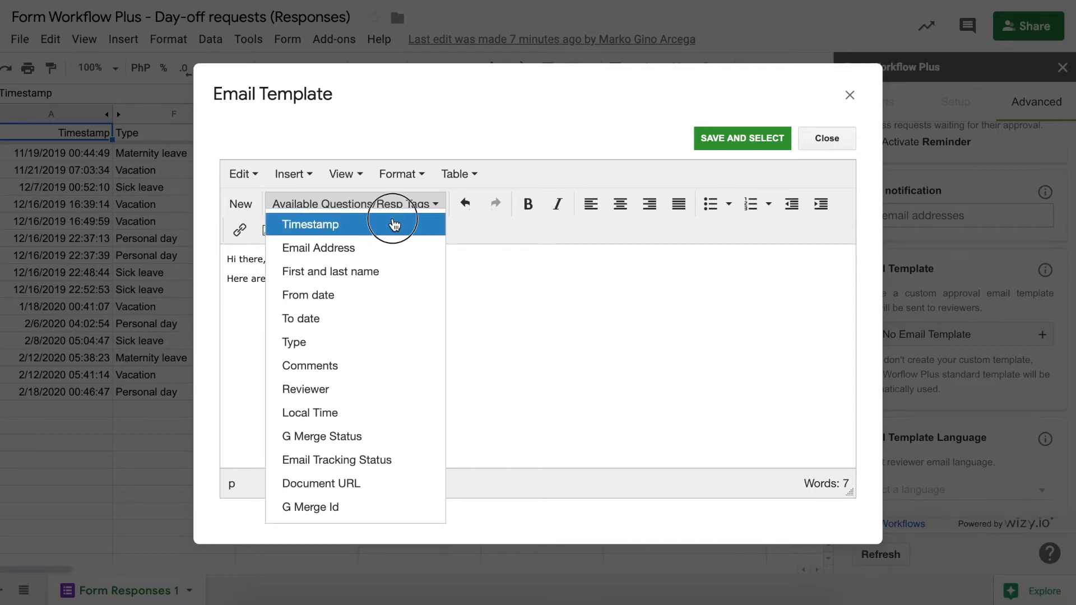
{"action": "key", "text": "Return"}
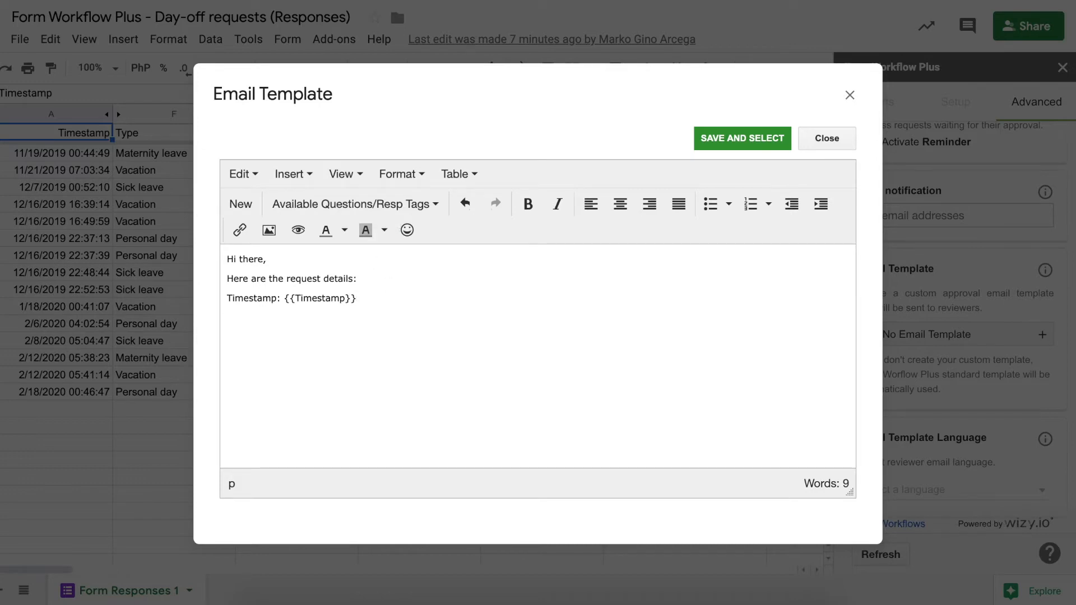
{"action": "left_click", "coordinate": [388, 208]}
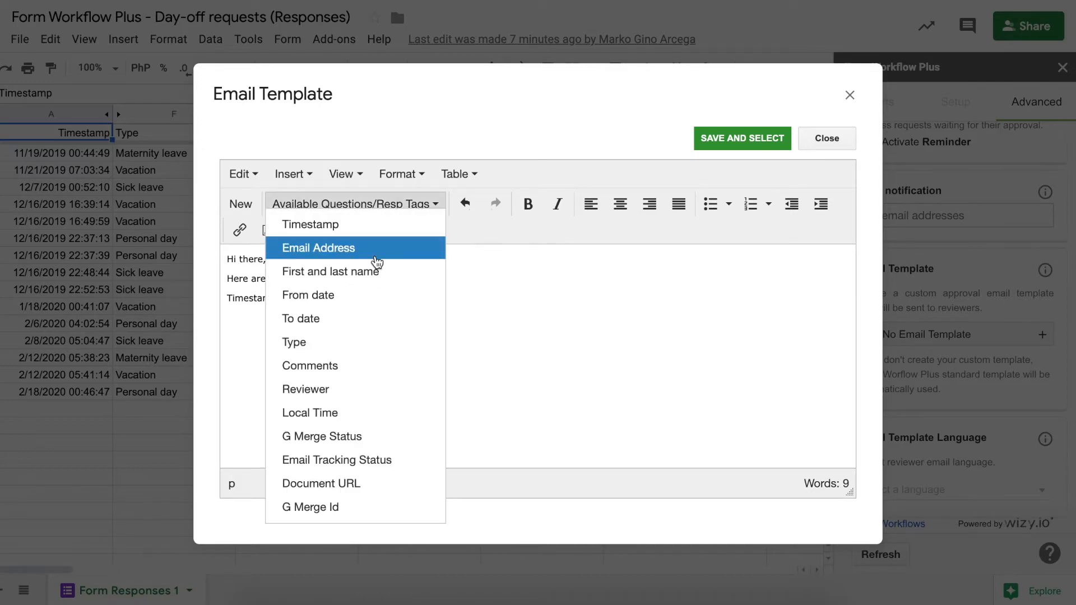
{"action": "left_click", "coordinate": [388, 283]}
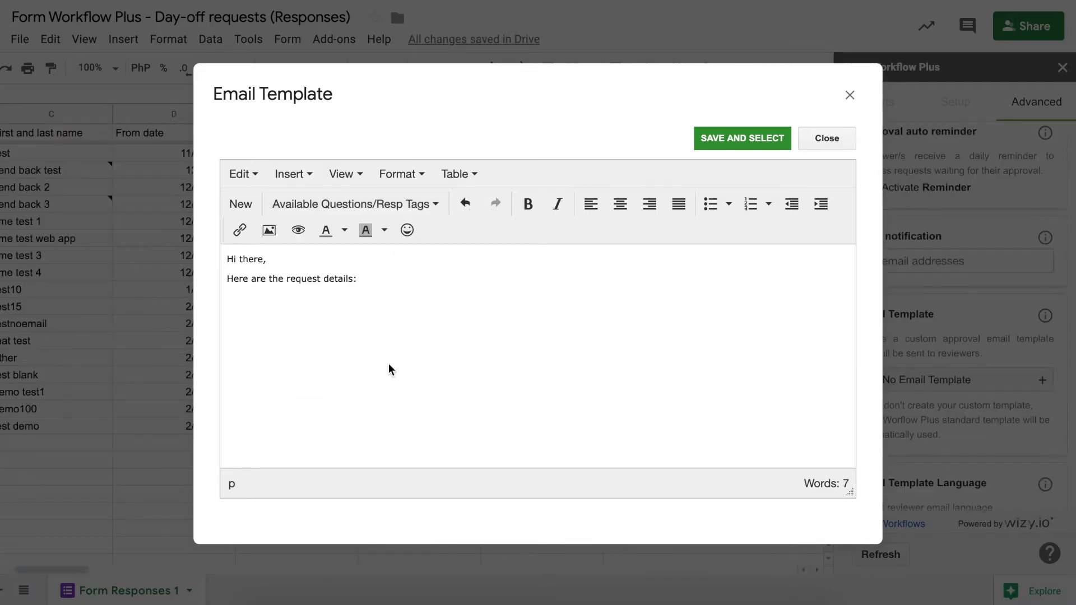
Look through the available response tags for repeated names and close the template editor
{"action": "left_click", "coordinate": [396, 205]}
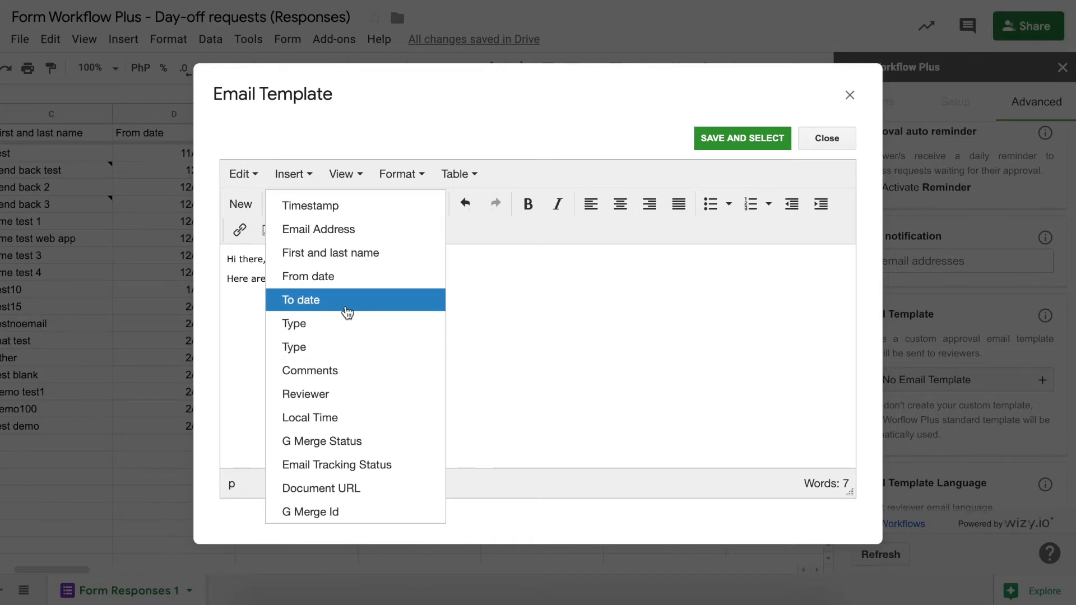
{"action": "left_click", "coordinate": [851, 96]}
Rename the column G header to "2. Type" and the column F header to "1. Type"
{"action": "left_click", "coordinate": [496, 133]}
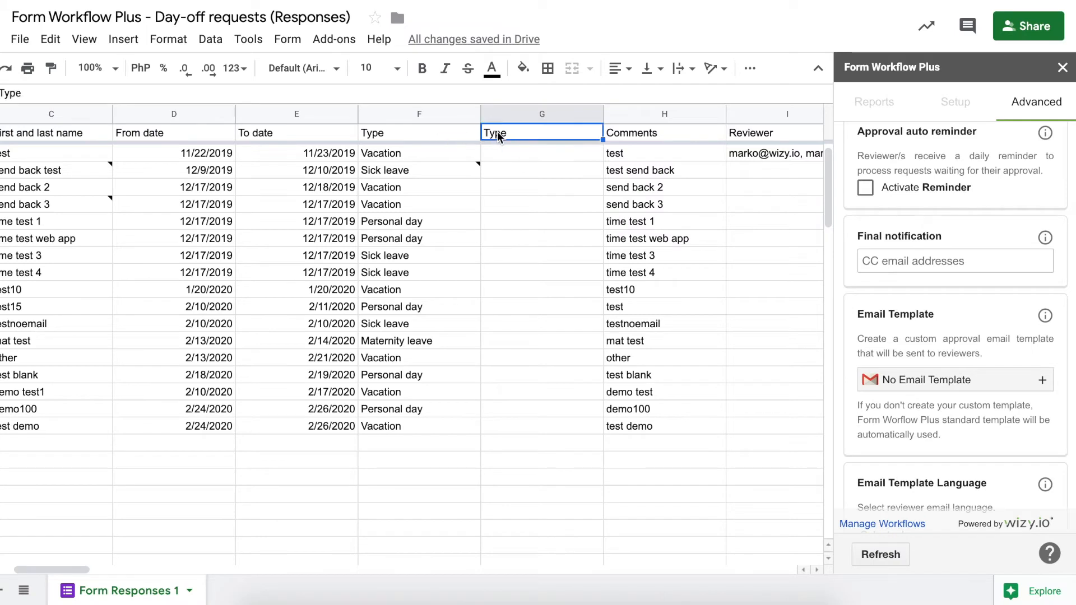
{"action": "left_click", "coordinate": [31, 92]}
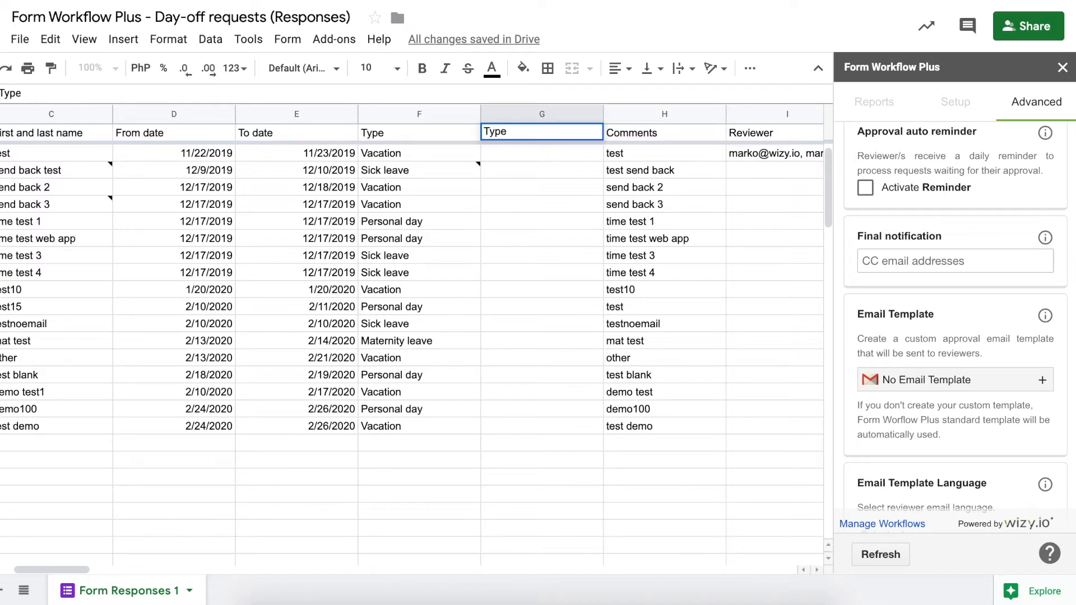
{"action": "type", "text": "2."}
{"action": "left_click", "coordinate": [405, 137]}
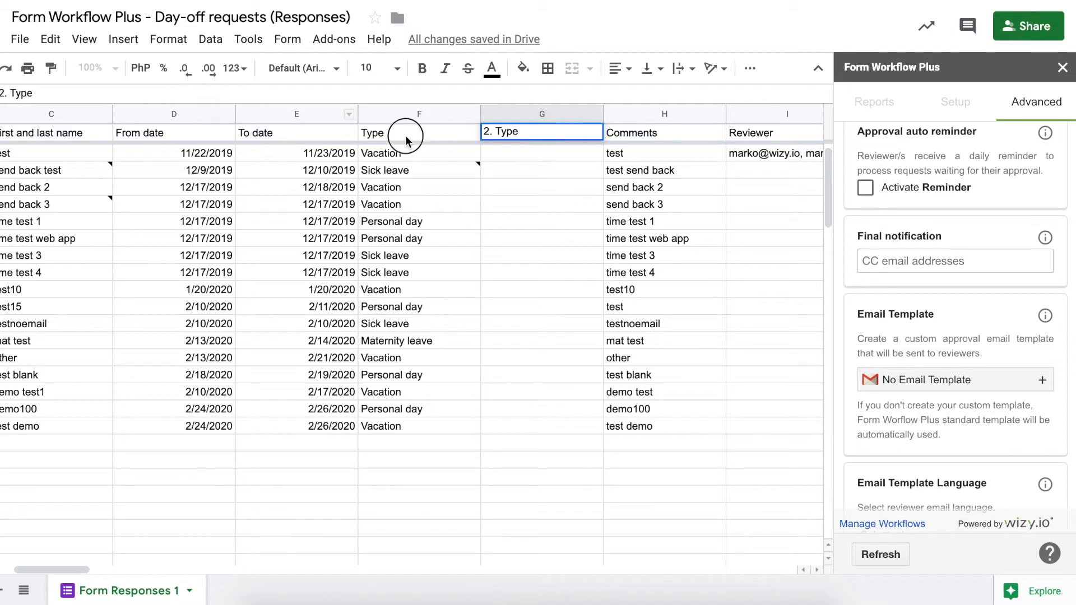
{"action": "left_click", "coordinate": [2, 93]}
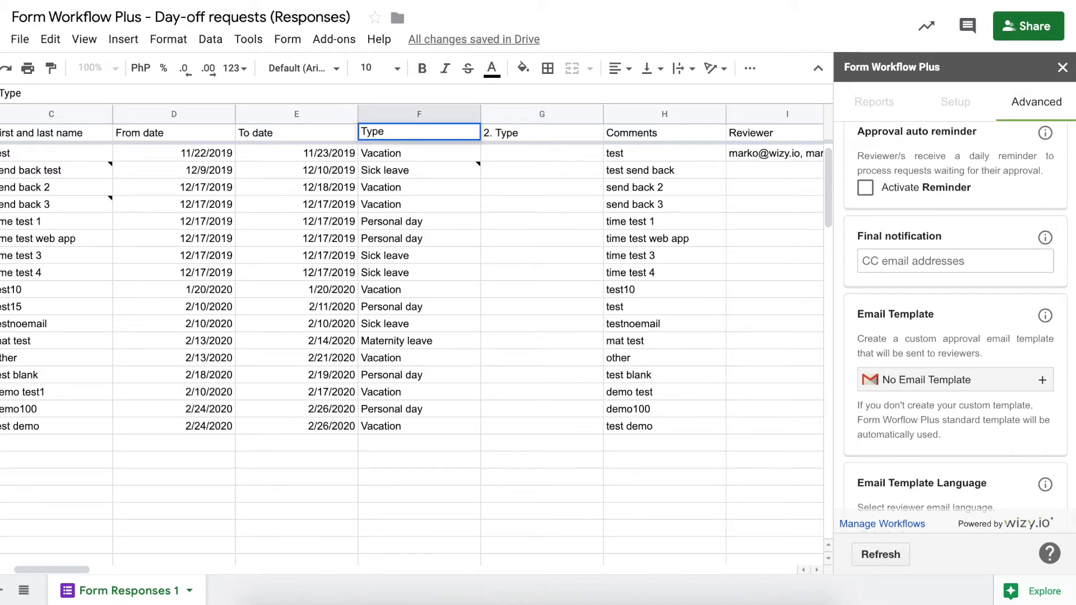
{"action": "type", "text": "1."}
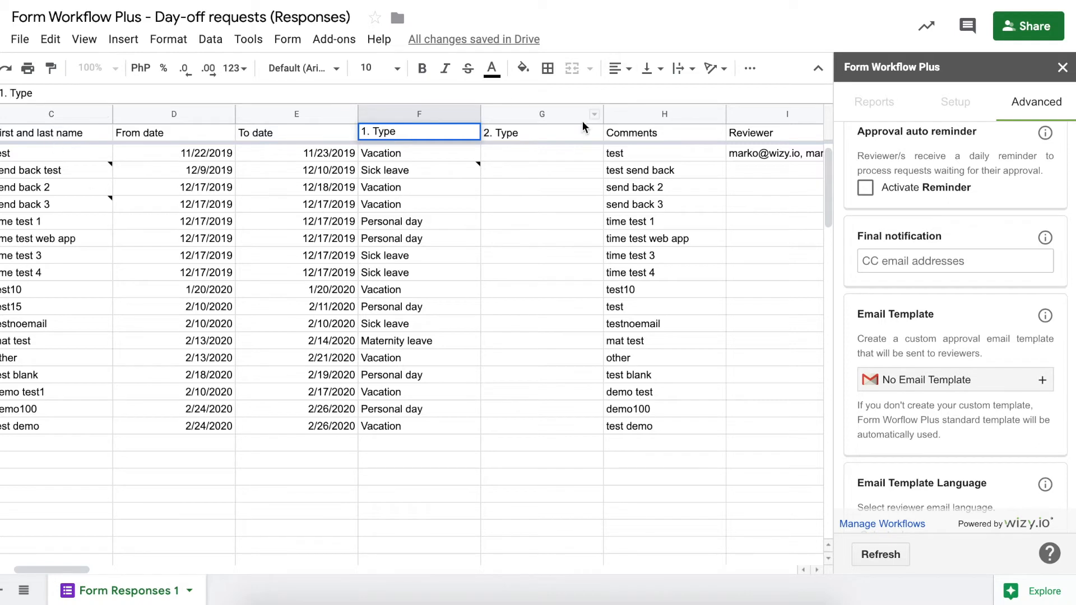
{"action": "left_click", "coordinate": [536, 160]}
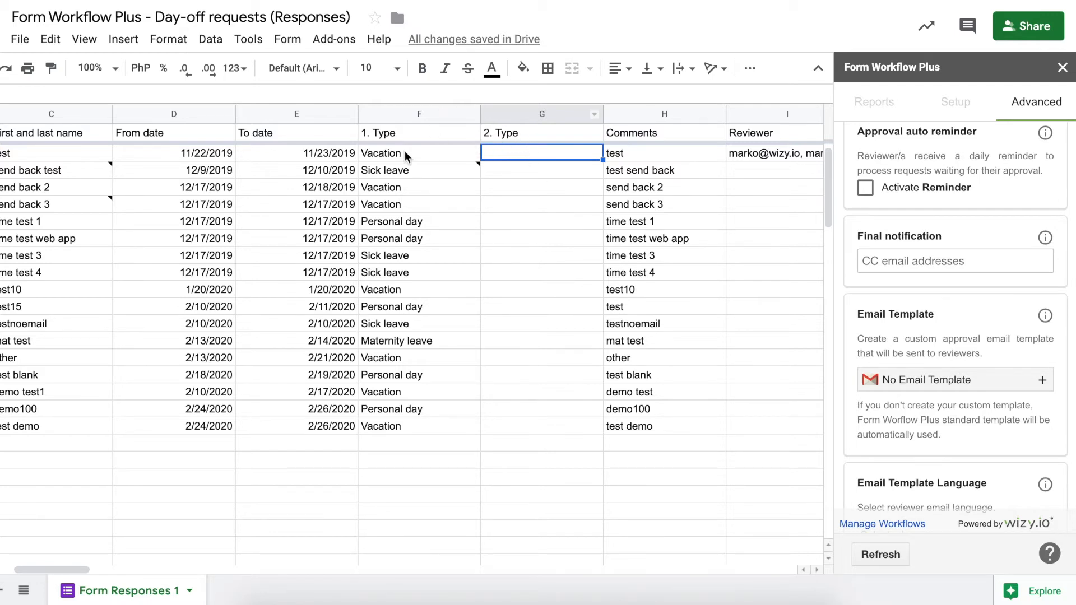
Delete the empty "2. Type" column G from the response sheet
{"action": "left_click", "coordinate": [522, 118]}
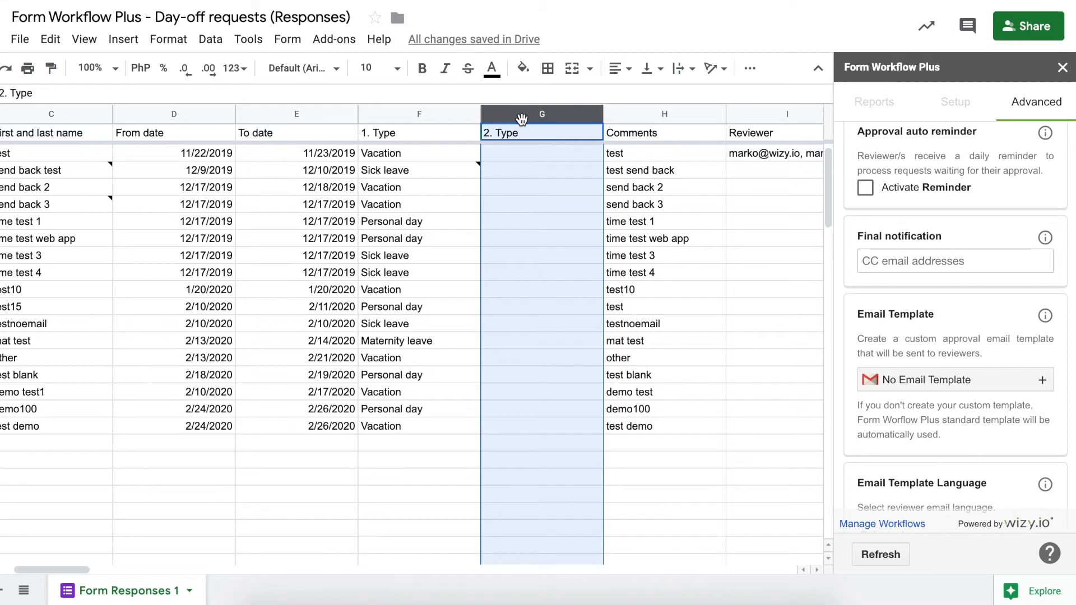
{"action": "right_click", "coordinate": [521, 118]}
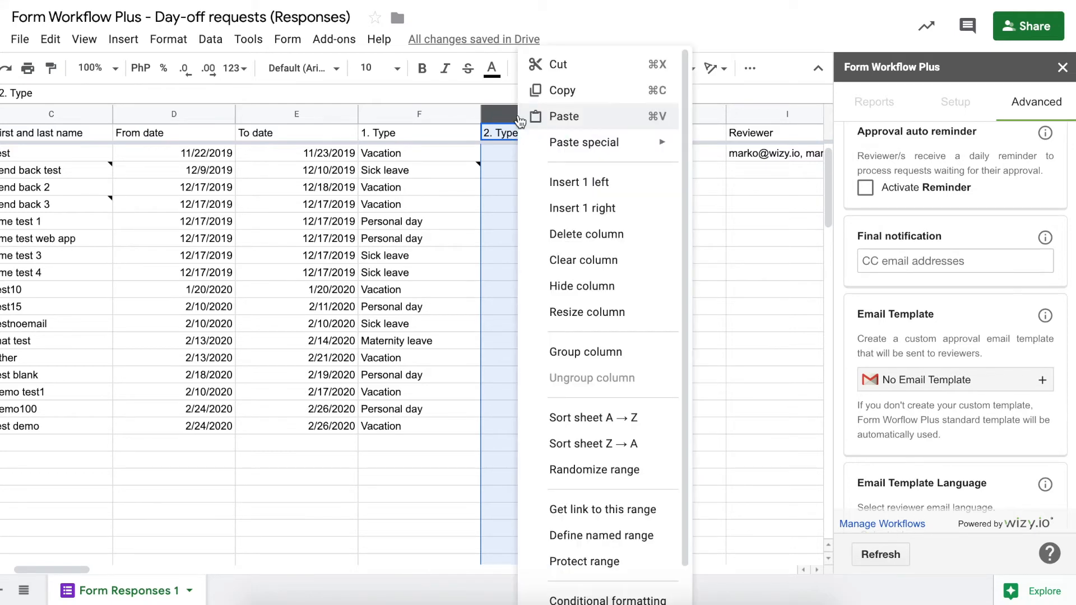
{"action": "left_click", "coordinate": [545, 240]}
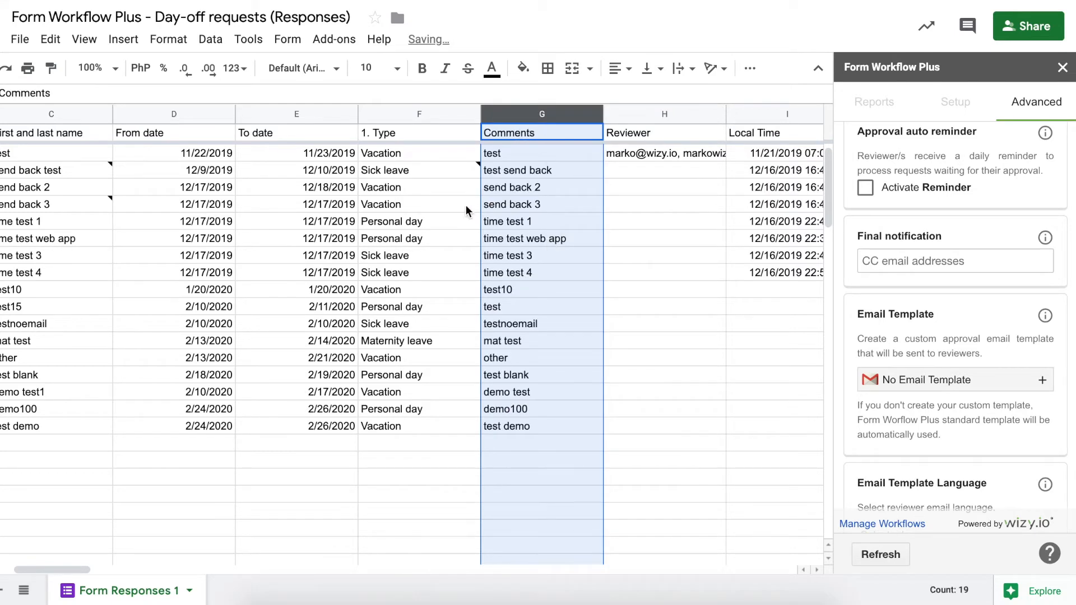
Remove the number prefix from the column F header so it reads "Type"
{"action": "double_click", "coordinate": [398, 134]}
{"action": "left_click_drag", "start_coordinate": [374, 129], "coordinate": [366, 129]}
{"action": "key", "text": "BackSpace"}
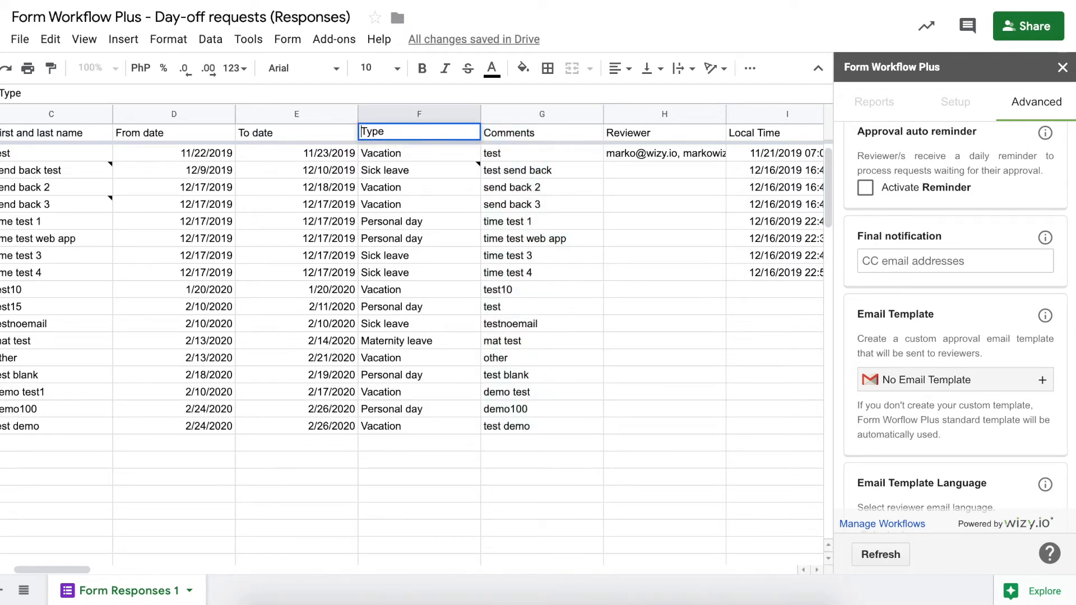
{"action": "key", "text": "Return"}
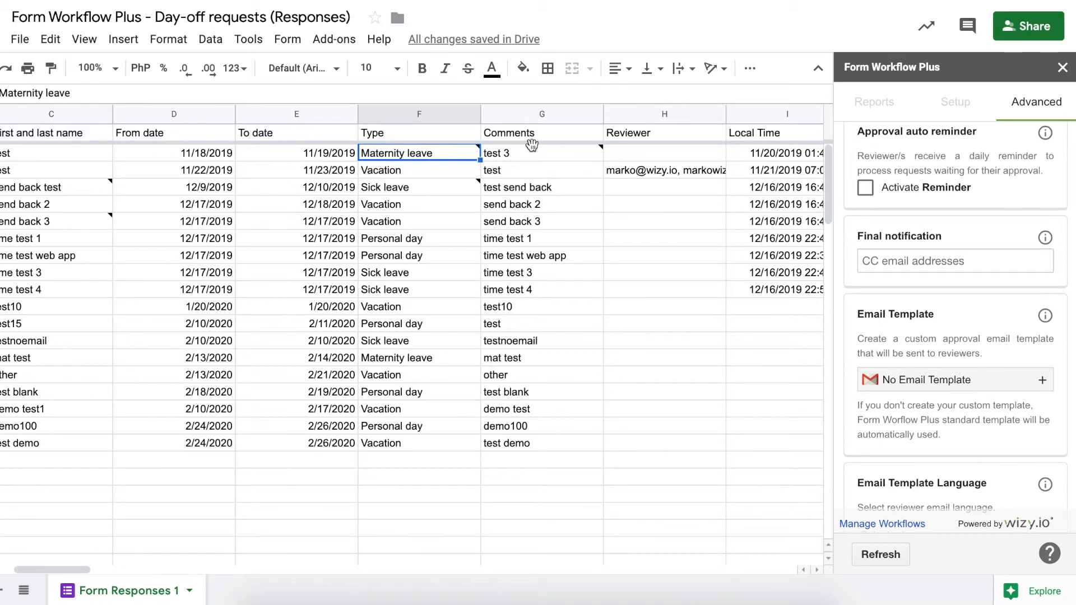
{"action": "mouse_move", "coordinate": [638, 140]}
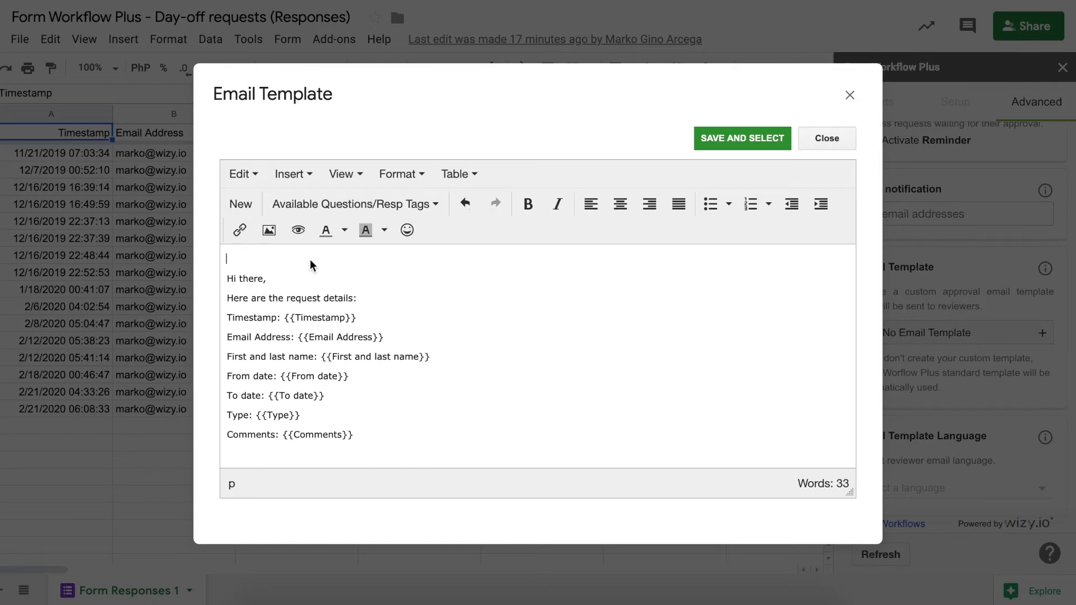
{"action": "left_click", "coordinate": [270, 231]}
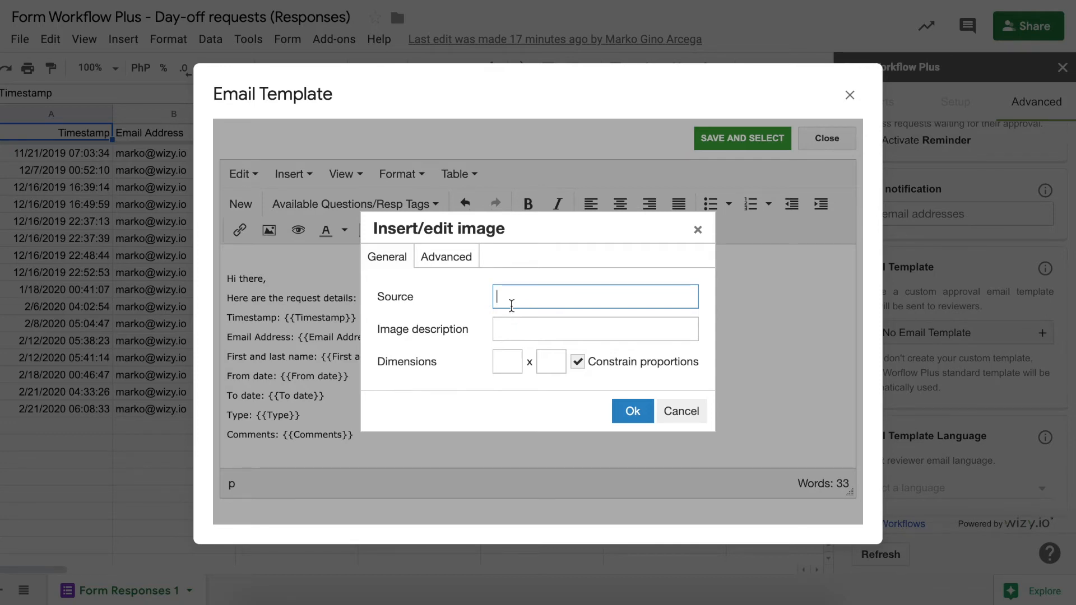
{"action": "type", "text": "https://i.imgur.com/HHLY6Nm.png"}
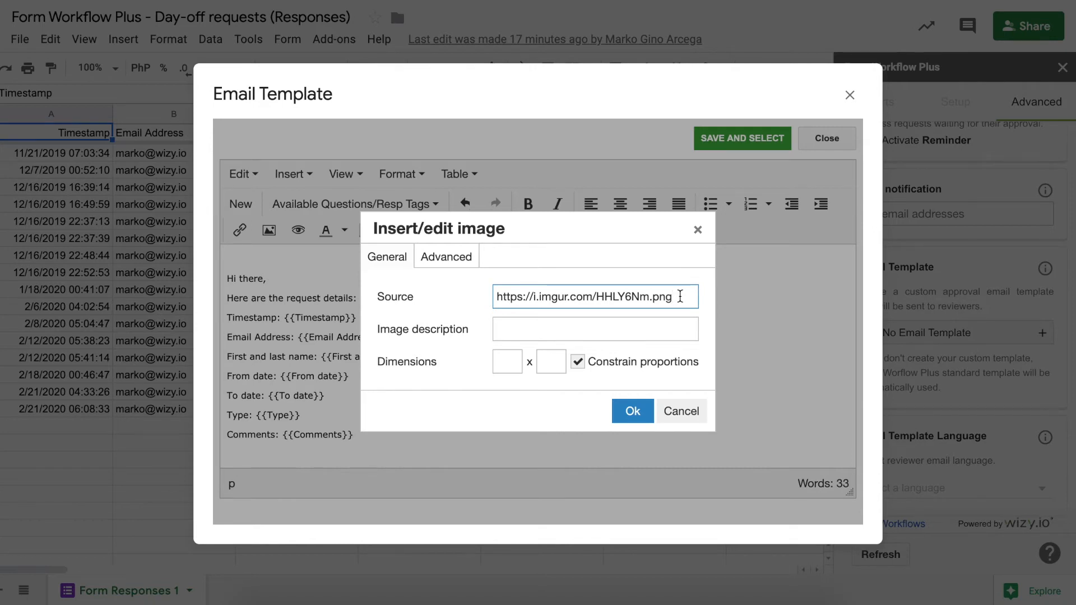
{"action": "left_click", "coordinate": [509, 362]}
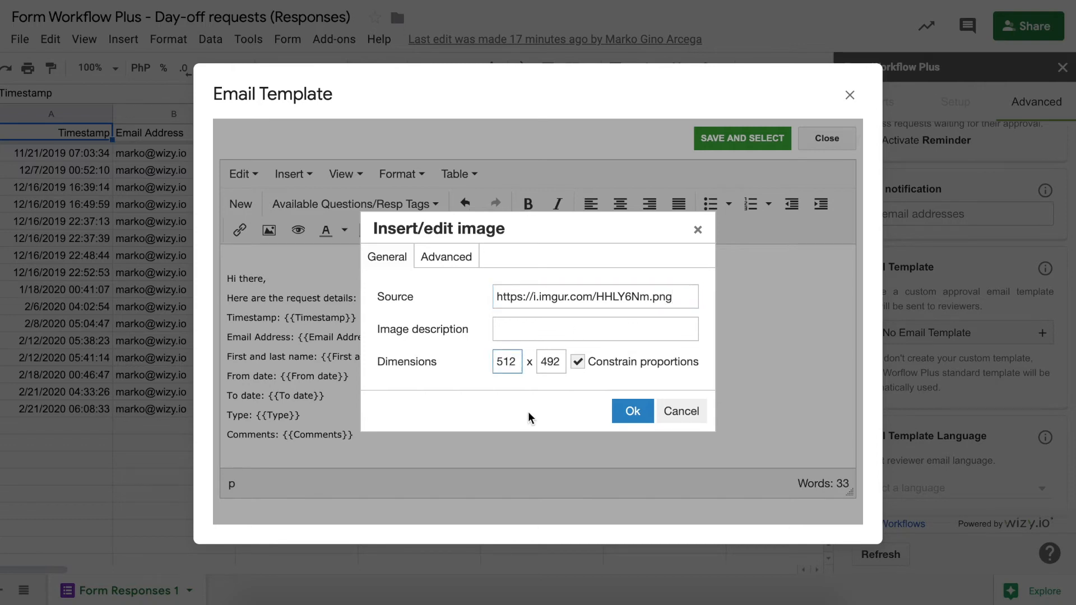
{"action": "key", "text": "BackSpace"}
{"action": "key", "text": "BackSpace"}
{"action": "key", "text": "BackSpace"}
{"action": "type", "text": "250"}
{"action": "key", "text": "BackSpace"}
{"action": "key", "text": "BackSpace"}
{"action": "left_click", "coordinate": [551, 361]}
{"action": "left_click", "coordinate": [628, 414]}
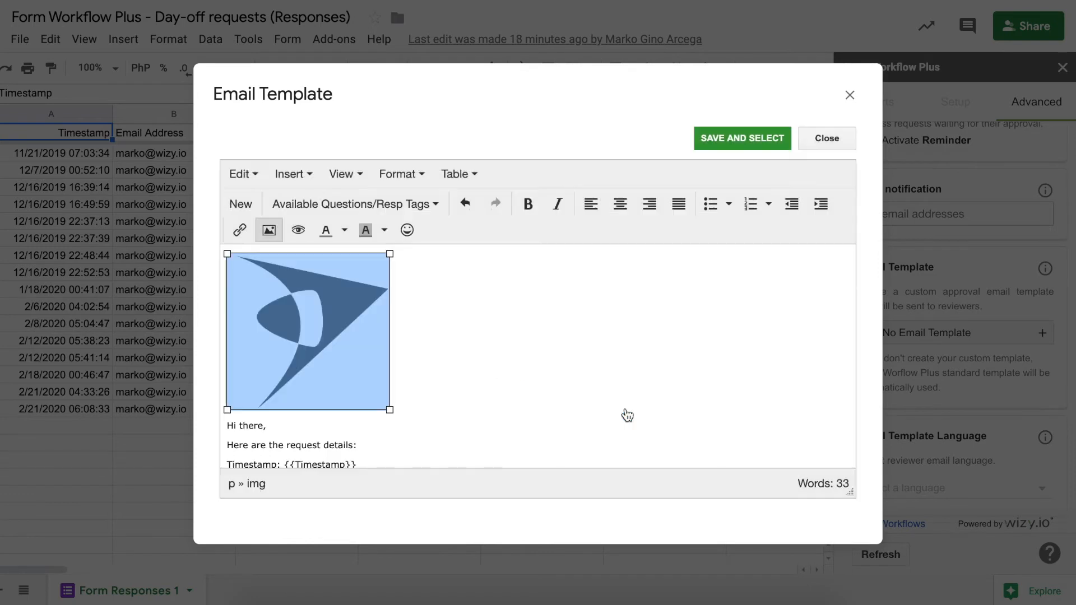
Review the finished email template, then save and select it for the workflow
{"action": "left_click", "coordinate": [576, 386]}
{"action": "scroll", "coordinate": [637, 281], "scroll_direction": "down", "scroll_amount": 3}
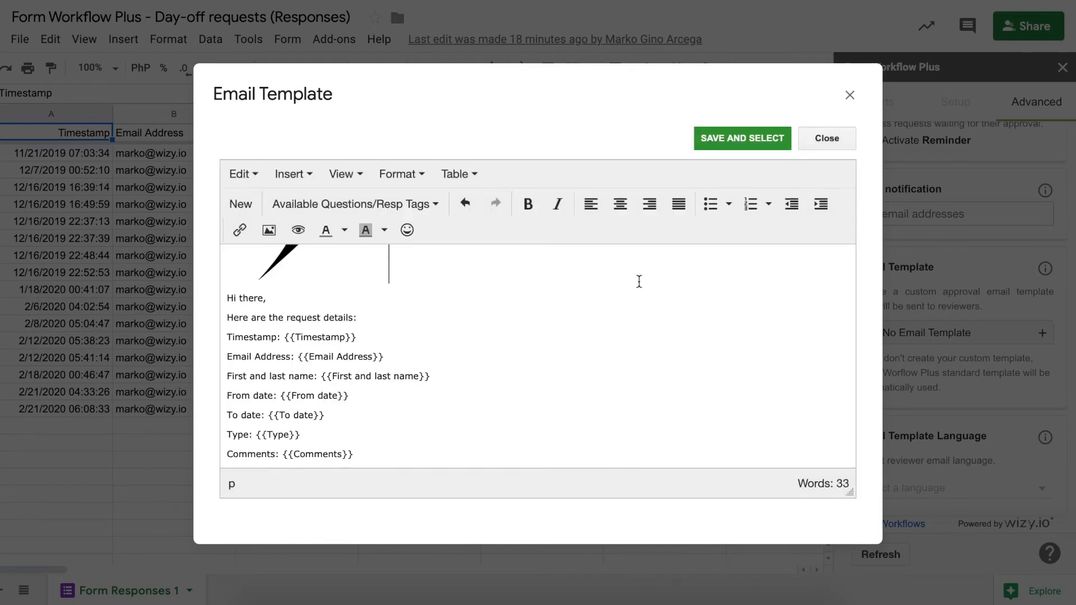
{"action": "scroll", "coordinate": [610, 341], "scroll_direction": "up", "scroll_amount": 3}
{"action": "left_click", "coordinate": [726, 144]}
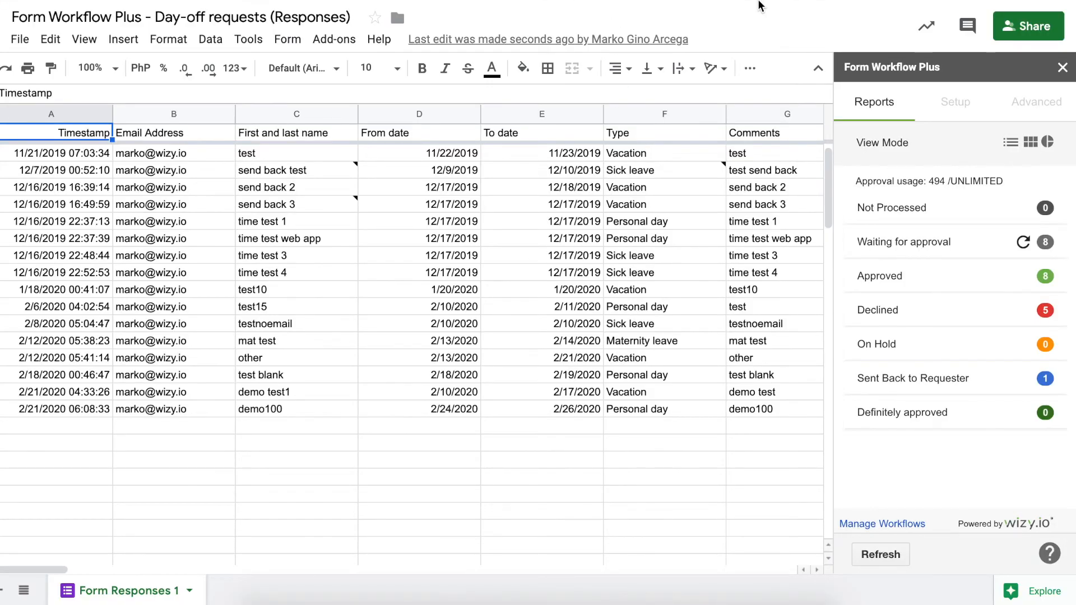
Open the live Day-off requests form and begin the First and last name answer
{"action": "left_click", "coordinate": [287, 40]}
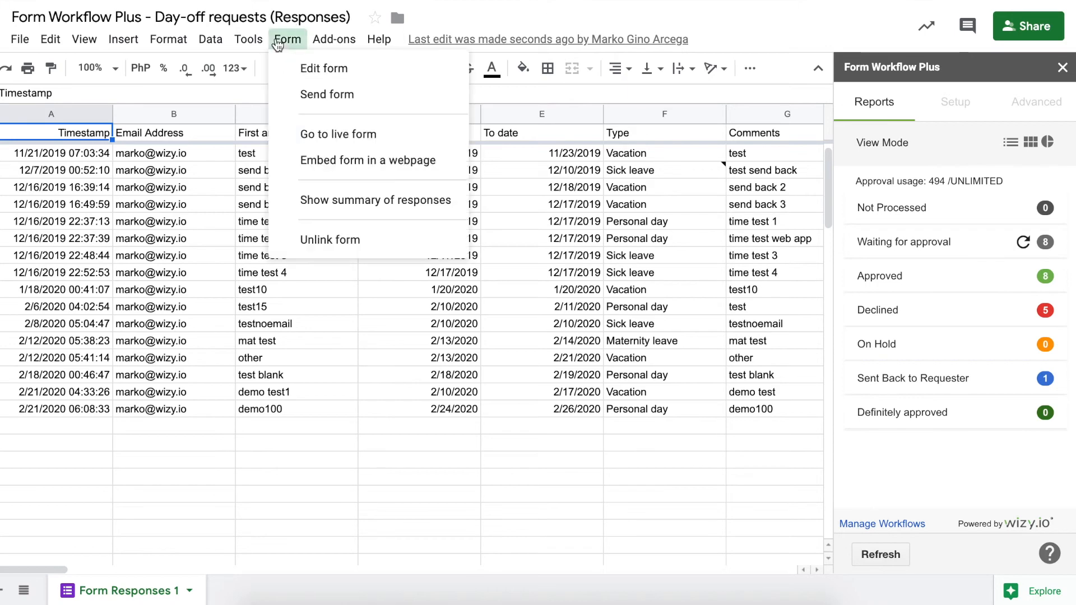
{"action": "left_click", "coordinate": [296, 137]}
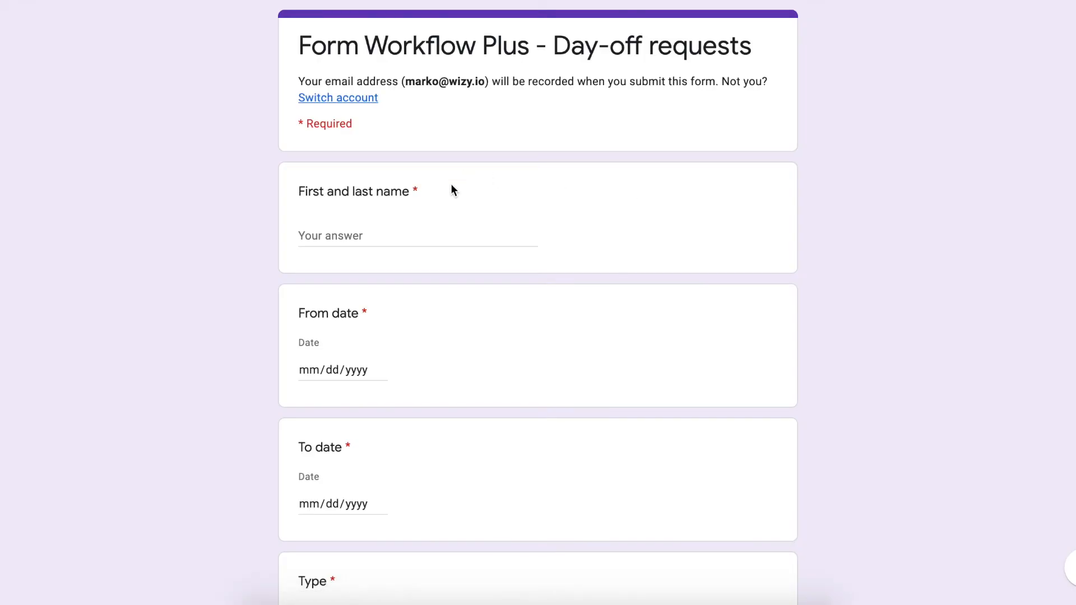
{"action": "left_click", "coordinate": [416, 225]}
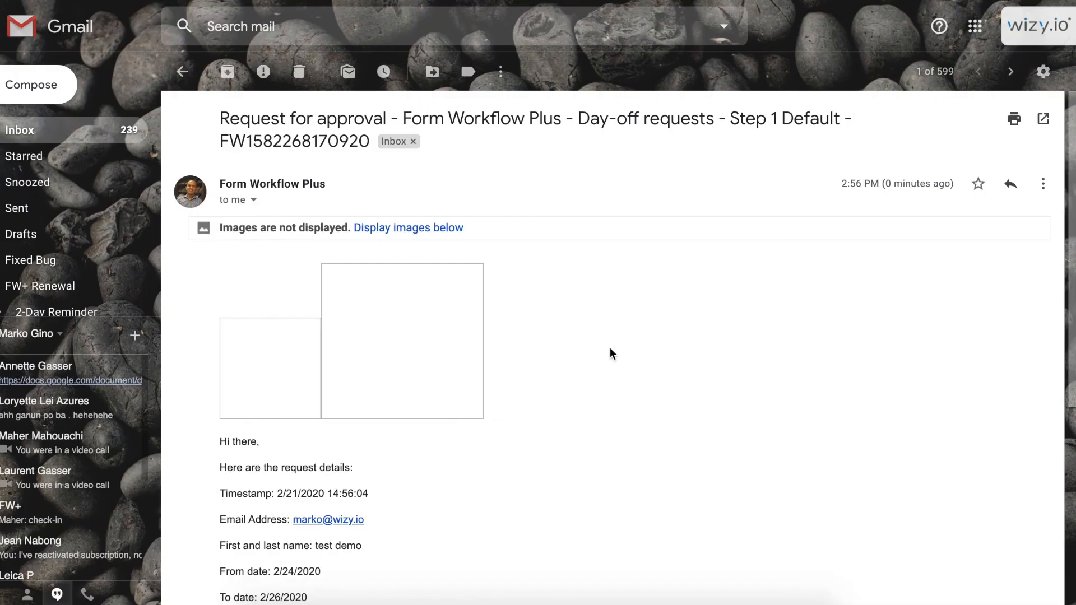
Display the images in the day-off approval request email in Gmail
{"action": "left_click", "coordinate": [443, 230]}
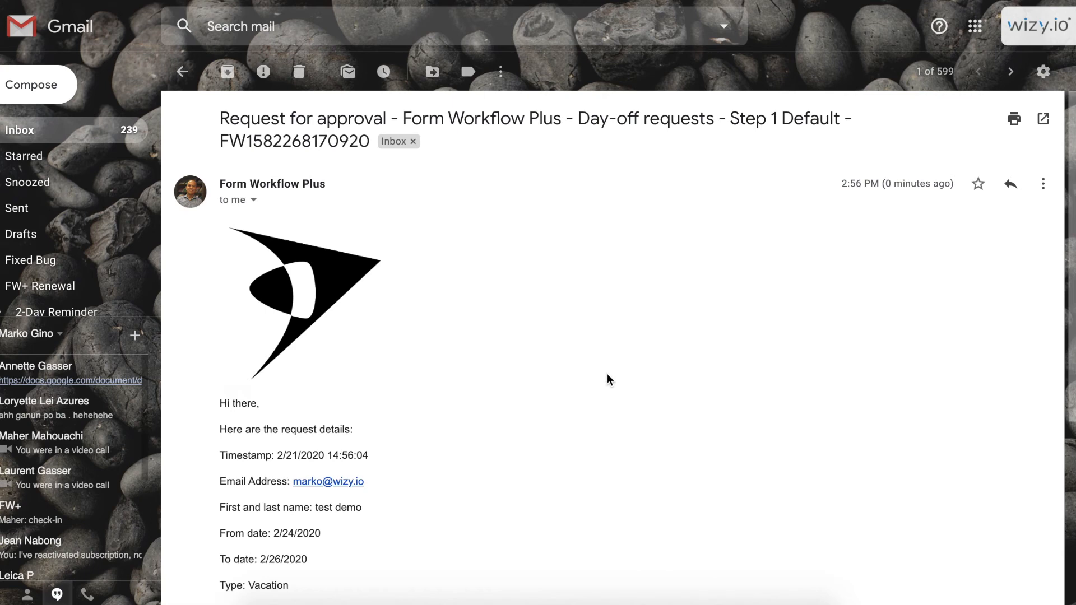
Examine the day-off approval request email from the logo and request details down to the approval button
{"action": "scroll", "coordinate": [607, 379], "scroll_direction": "down", "scroll_amount": 4}
{"action": "scroll", "coordinate": [610, 380], "scroll_direction": "up", "scroll_amount": 4}
{"action": "scroll", "coordinate": [608, 374], "scroll_direction": "down", "scroll_amount": 2}
{"action": "scroll", "coordinate": [607, 373], "scroll_direction": "down", "scroll_amount": 2}
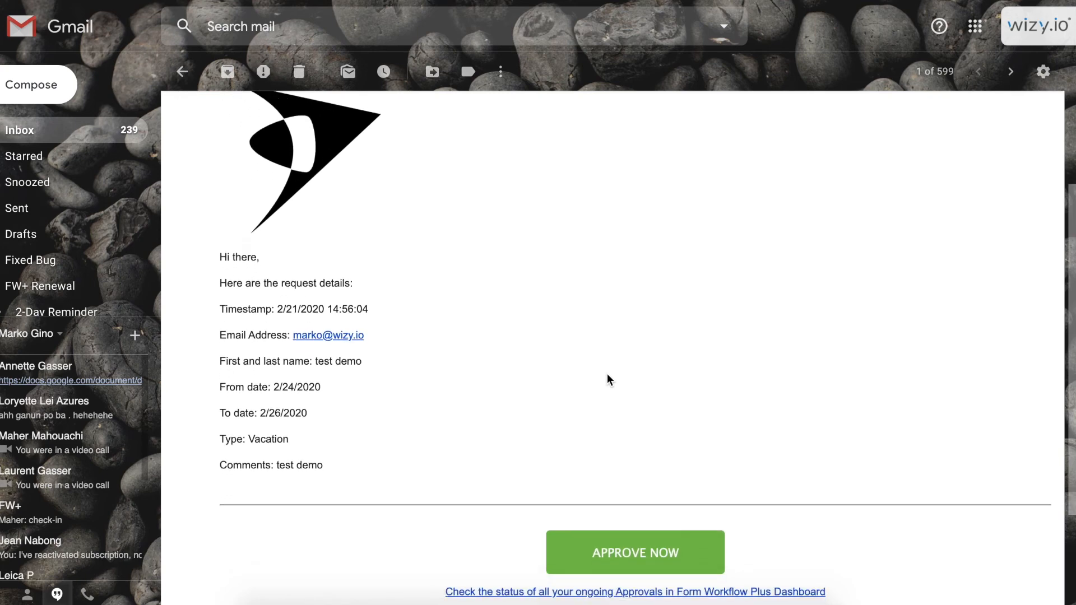
{"action": "scroll", "coordinate": [607, 374], "scroll_direction": "up", "scroll_amount": 4}
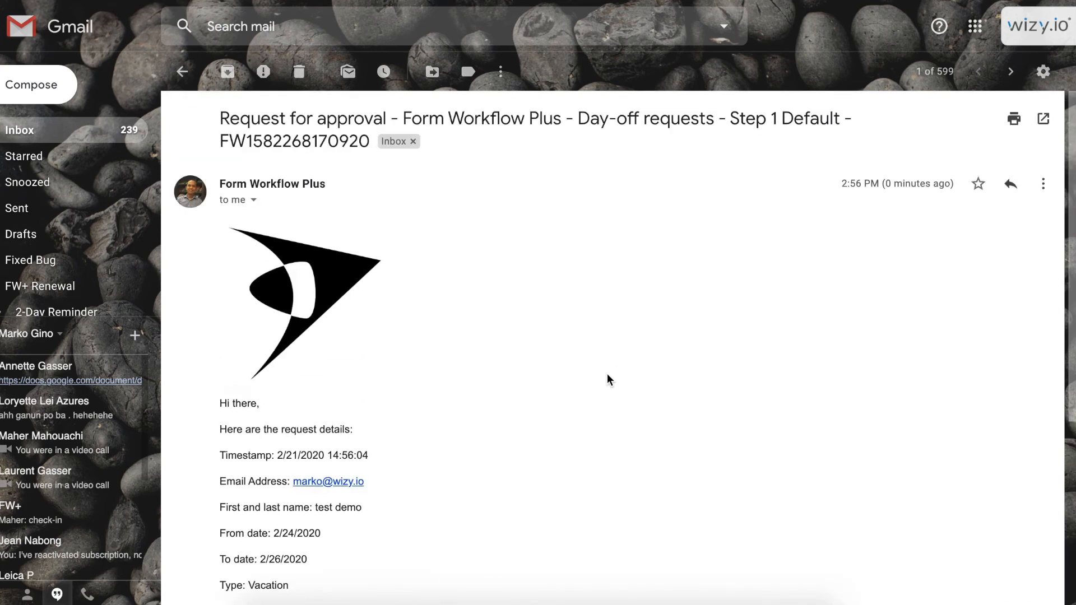
{"action": "scroll", "coordinate": [607, 375], "scroll_direction": "down", "scroll_amount": 2}
{"action": "scroll", "coordinate": [607, 373], "scroll_direction": "down", "scroll_amount": 2}
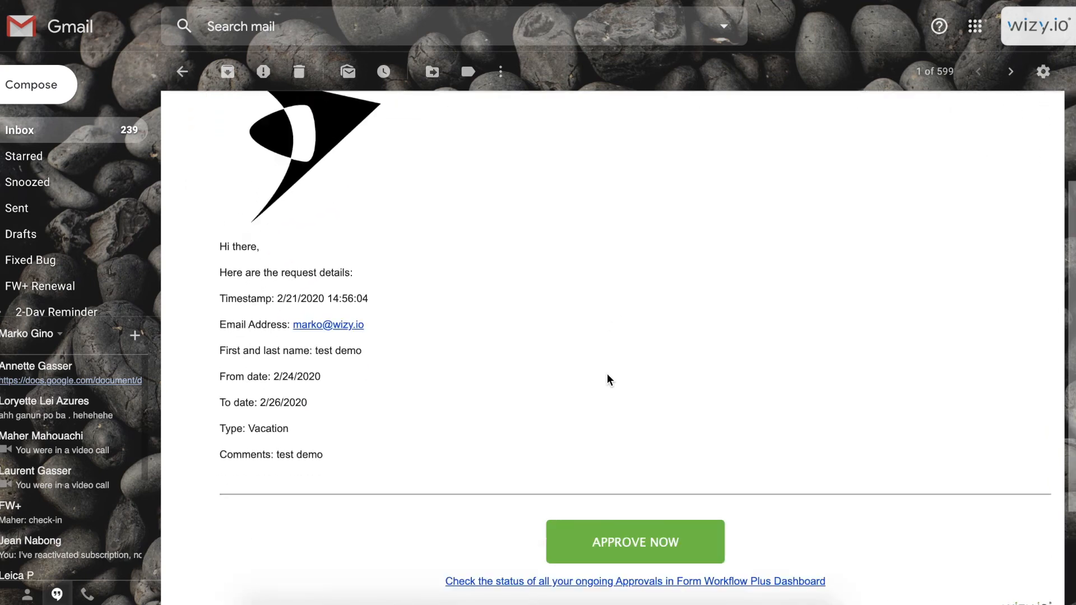
{"action": "scroll", "coordinate": [607, 373], "scroll_direction": "up", "scroll_amount": 3}
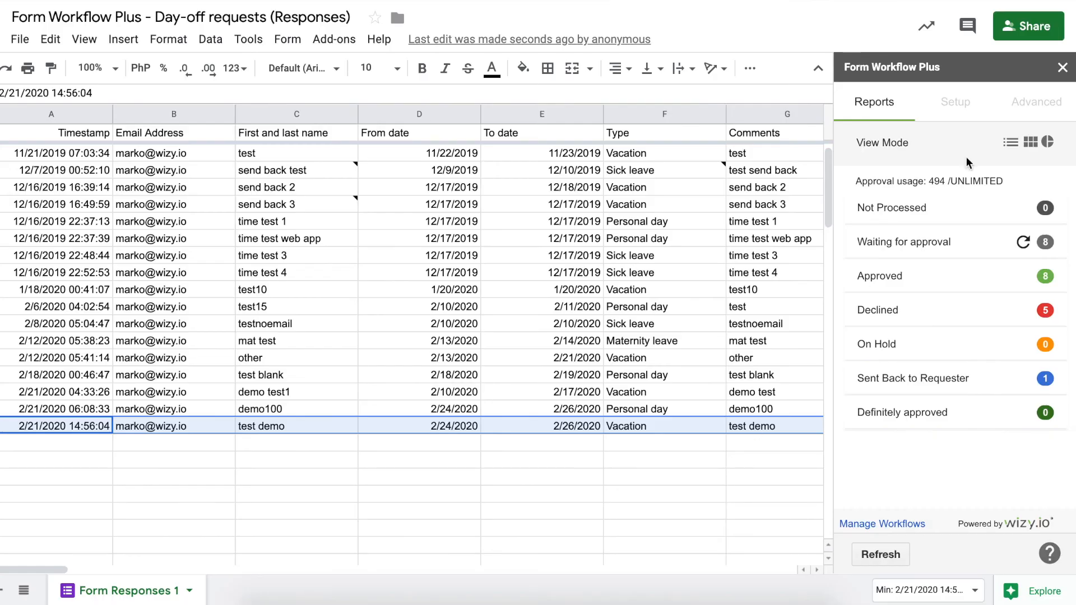
Switch to the Day-off requests response sheet and open My Custom Template for editing from Form Workflow Plus's advanced settings
{"action": "left_click", "coordinate": [1021, 106]}
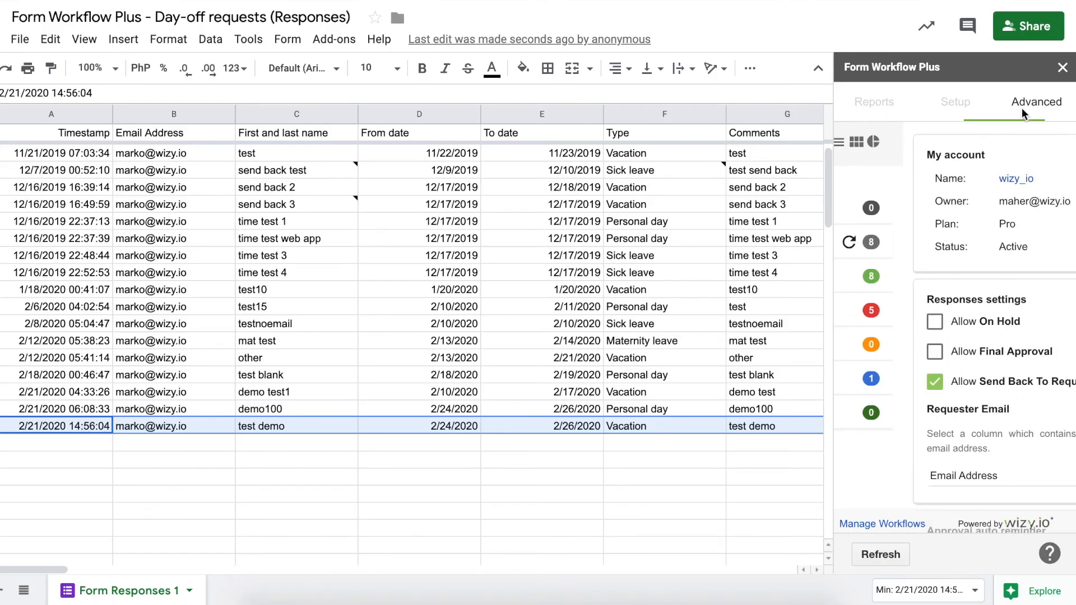
{"action": "scroll", "coordinate": [976, 266], "scroll_direction": "down", "scroll_amount": 5}
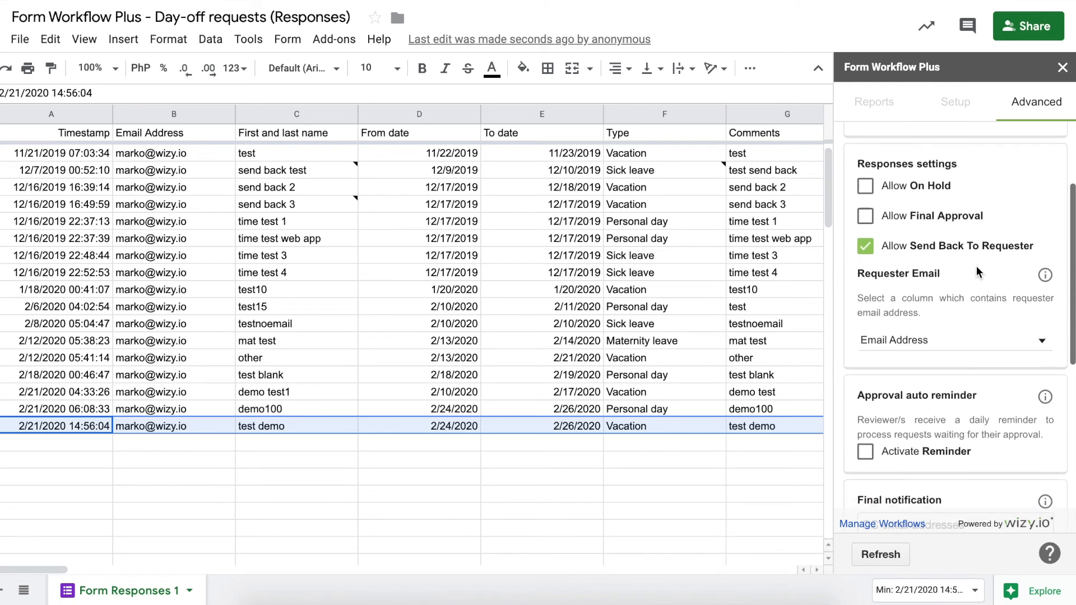
{"action": "scroll", "coordinate": [977, 266], "scroll_direction": "down", "scroll_amount": 1}
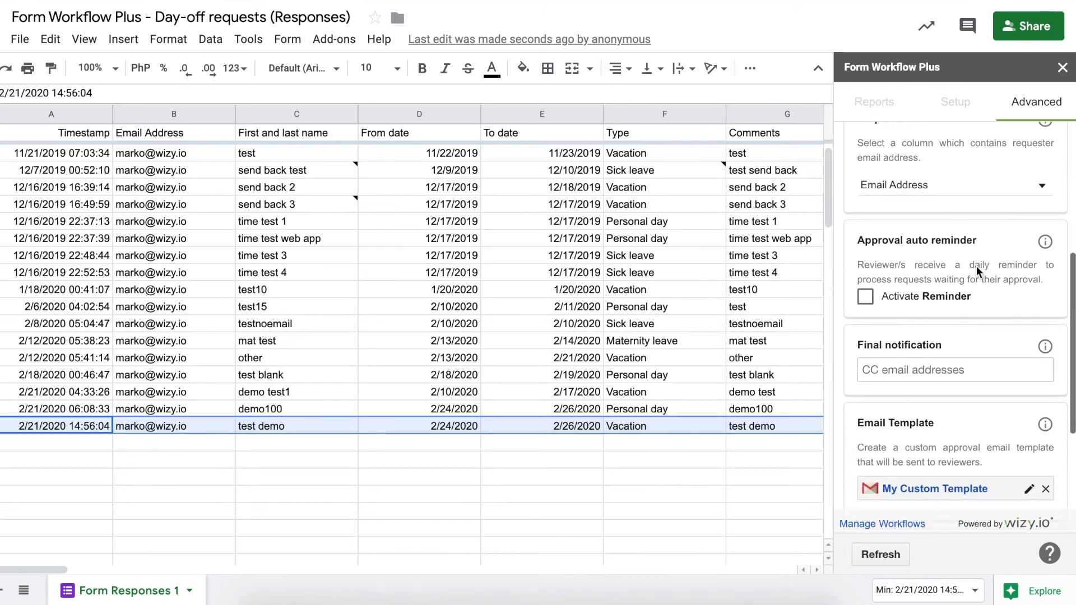
{"action": "scroll", "coordinate": [976, 266], "scroll_direction": "down", "scroll_amount": 2}
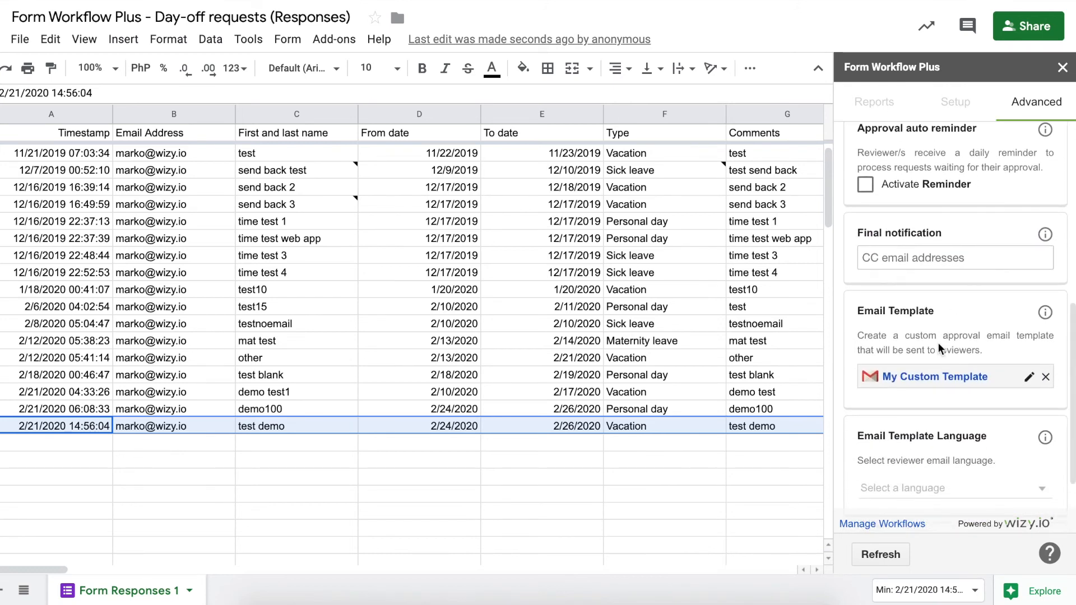
{"action": "left_click", "coordinate": [1030, 380]}
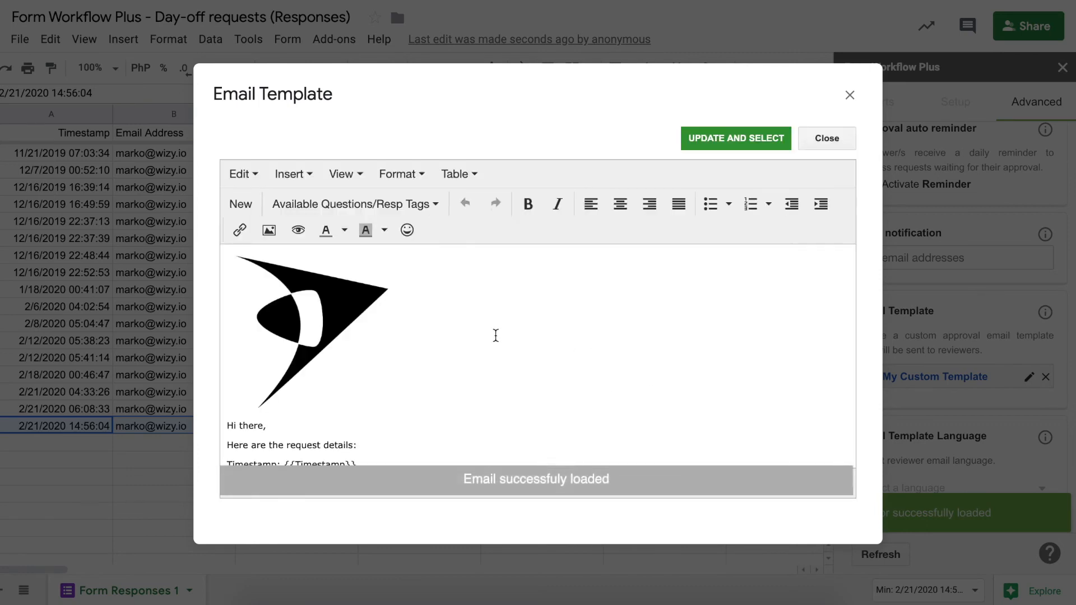
Add the closing lines "Cheers," and "HR" below the Comments line, then update and select the email template
{"action": "scroll", "coordinate": [474, 353], "scroll_direction": "down", "scroll_amount": 2}
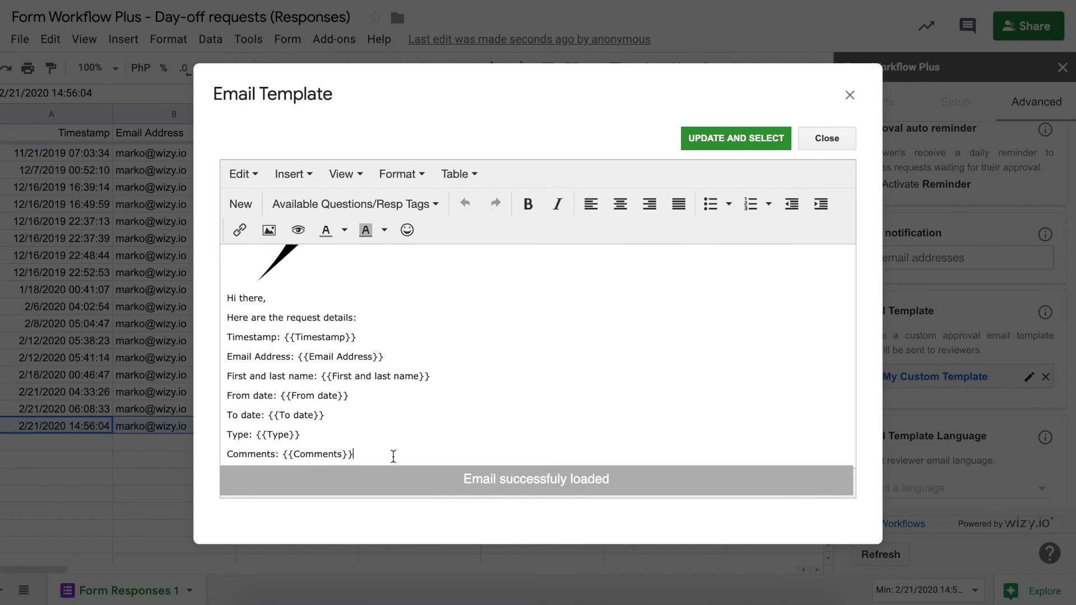
{"action": "left_click", "coordinate": [393, 455]}
{"action": "key", "text": "Return"}
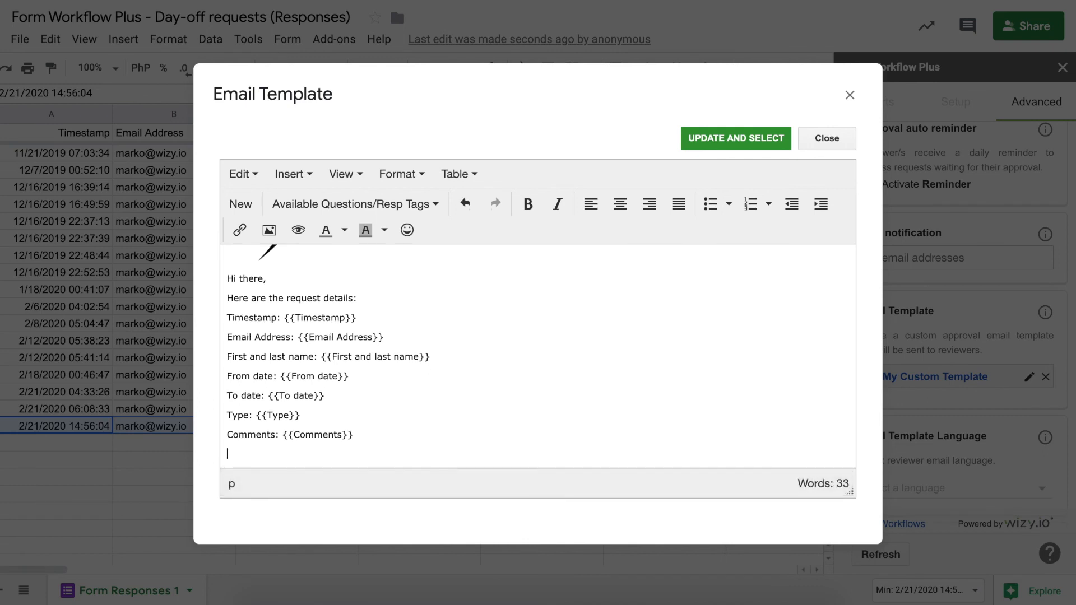
{"action": "type", "text": "Cheers,"}
{"action": "key", "text": "Return"}
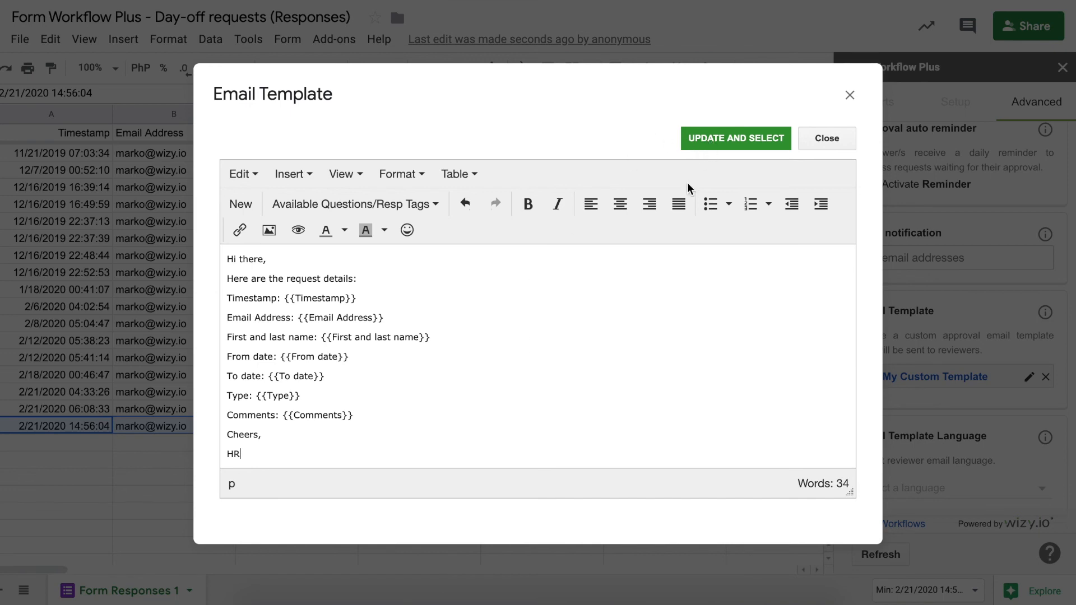
{"action": "left_click", "coordinate": [707, 147]}
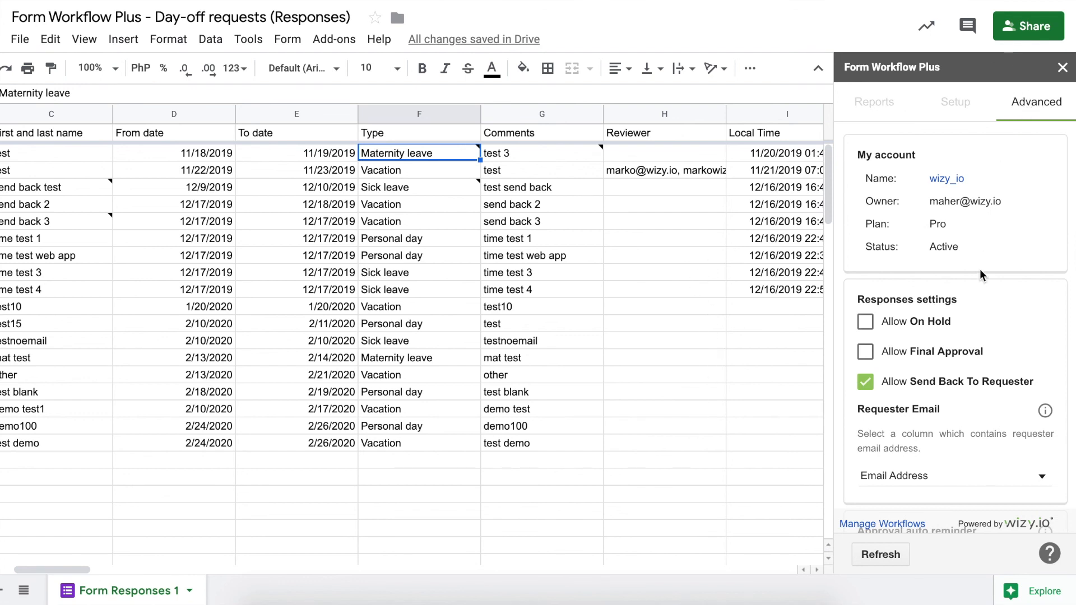
Remove My Custom Template from the workflow's email template setting
{"action": "scroll", "coordinate": [977, 276], "scroll_direction": "down", "scroll_amount": 9}
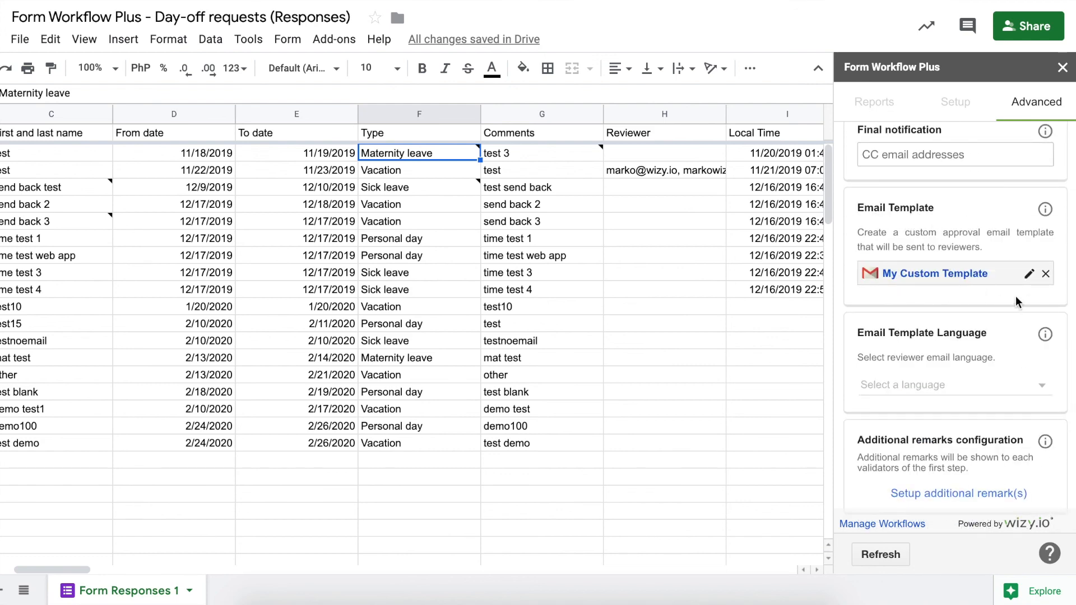
{"action": "left_click", "coordinate": [1046, 275]}
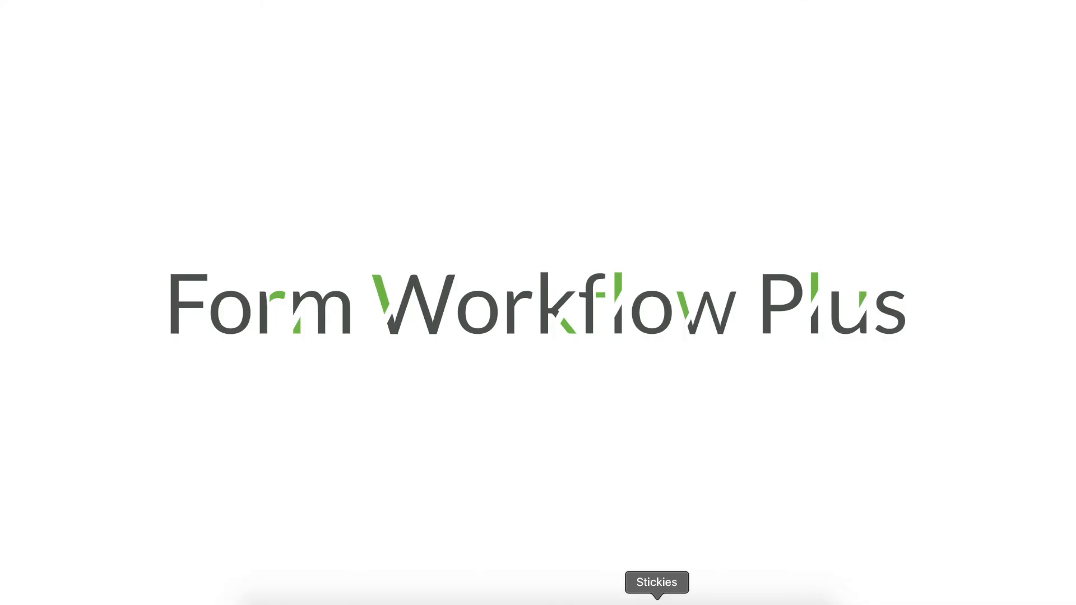
Switch to Stickies to show the note "How to create an email template for reviewers"
{"action": "left_click", "coordinate": [661, 595]}
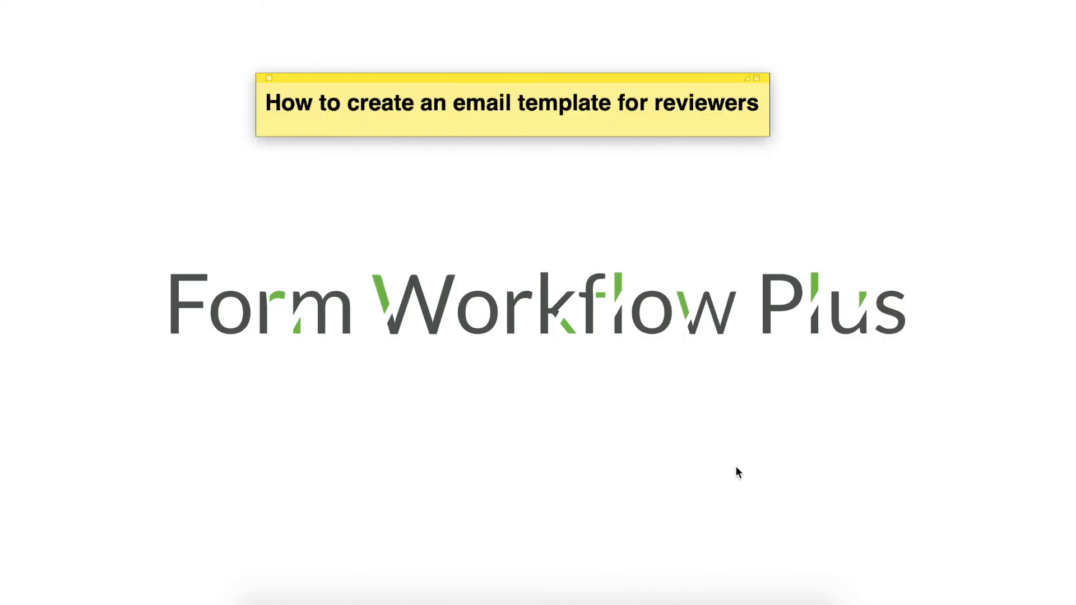